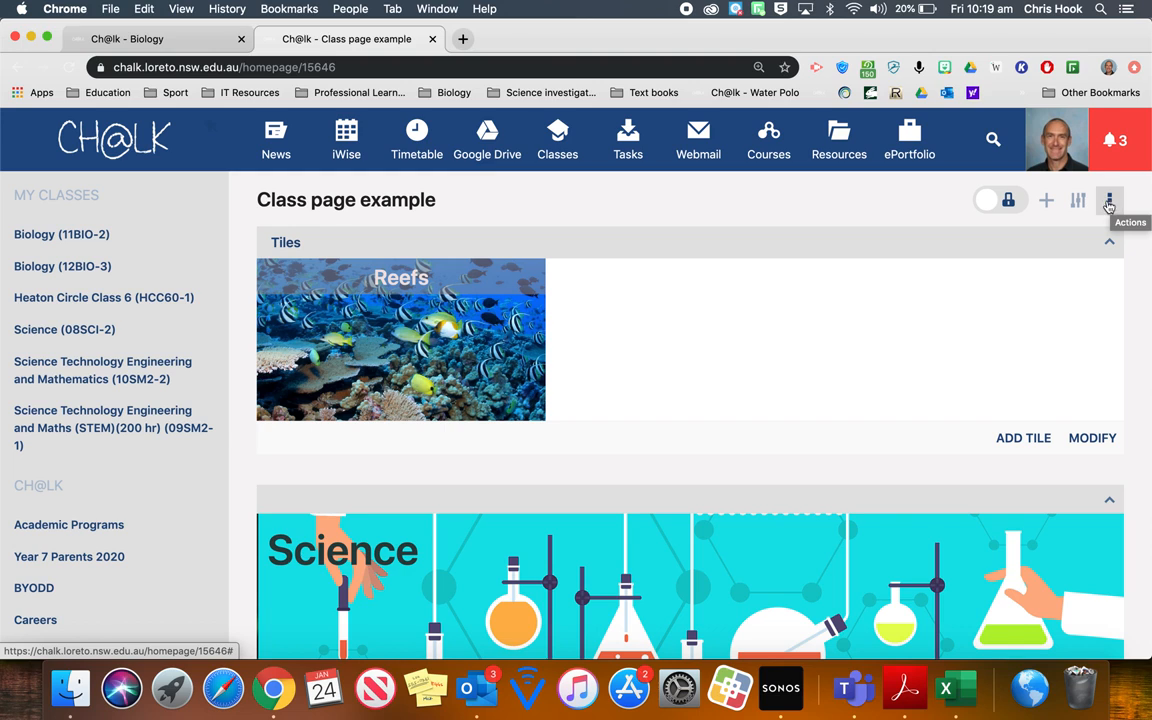
- Start a new sub folder under the class page and name it Reefs1
click(1108, 203)
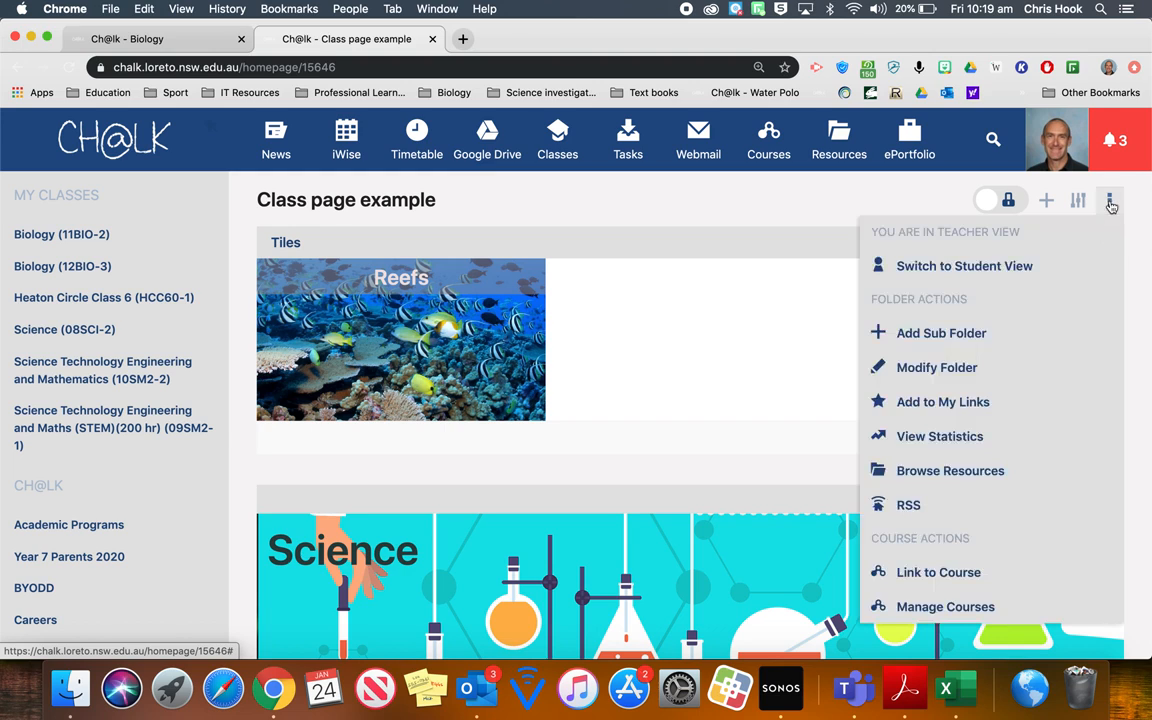
click(983, 338)
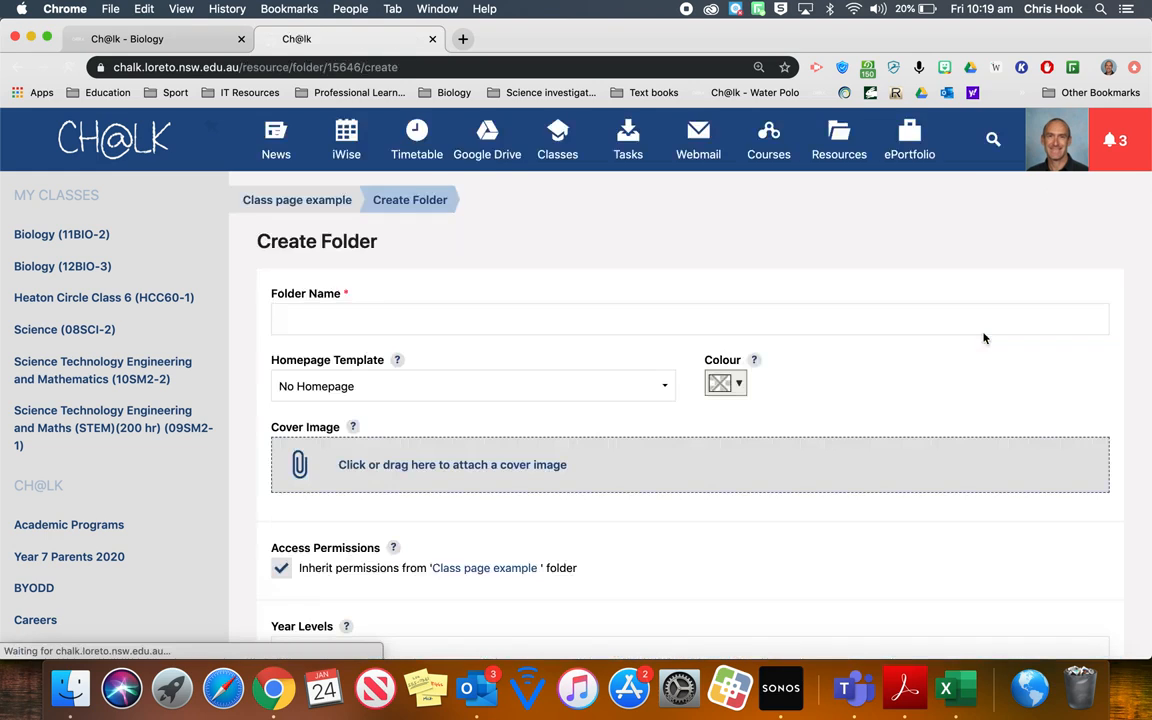
click(447, 320)
text(Reefs)
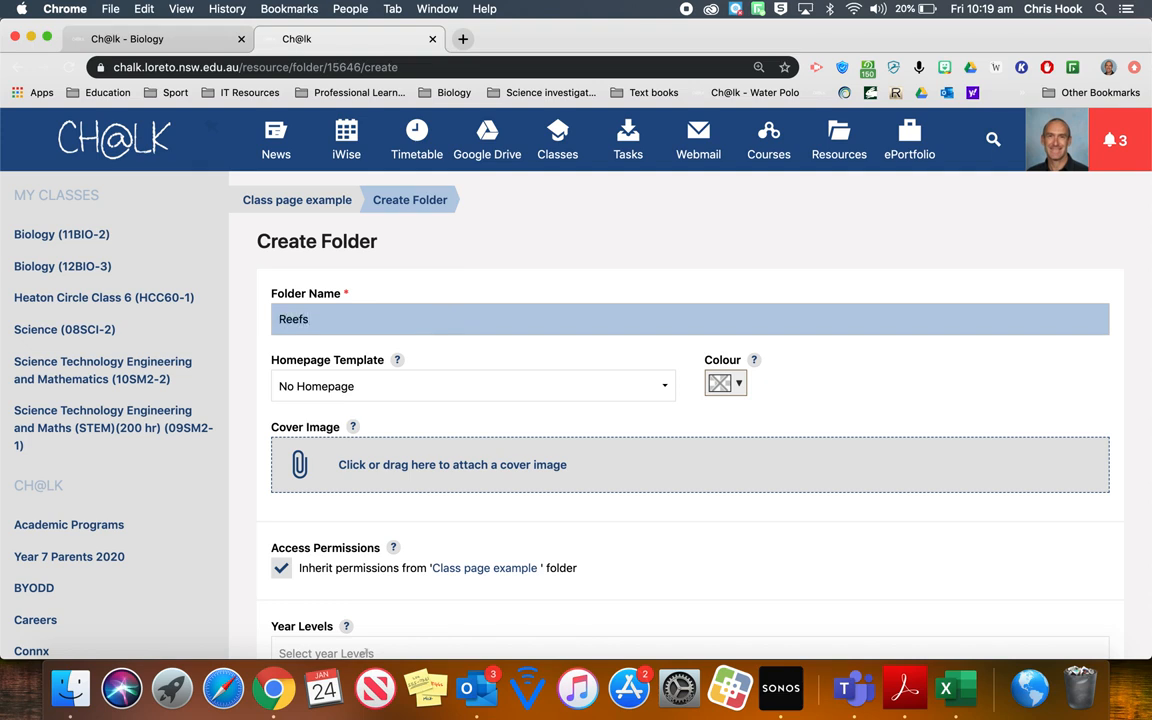
text(1)
scroll(537, 293, down, 1)
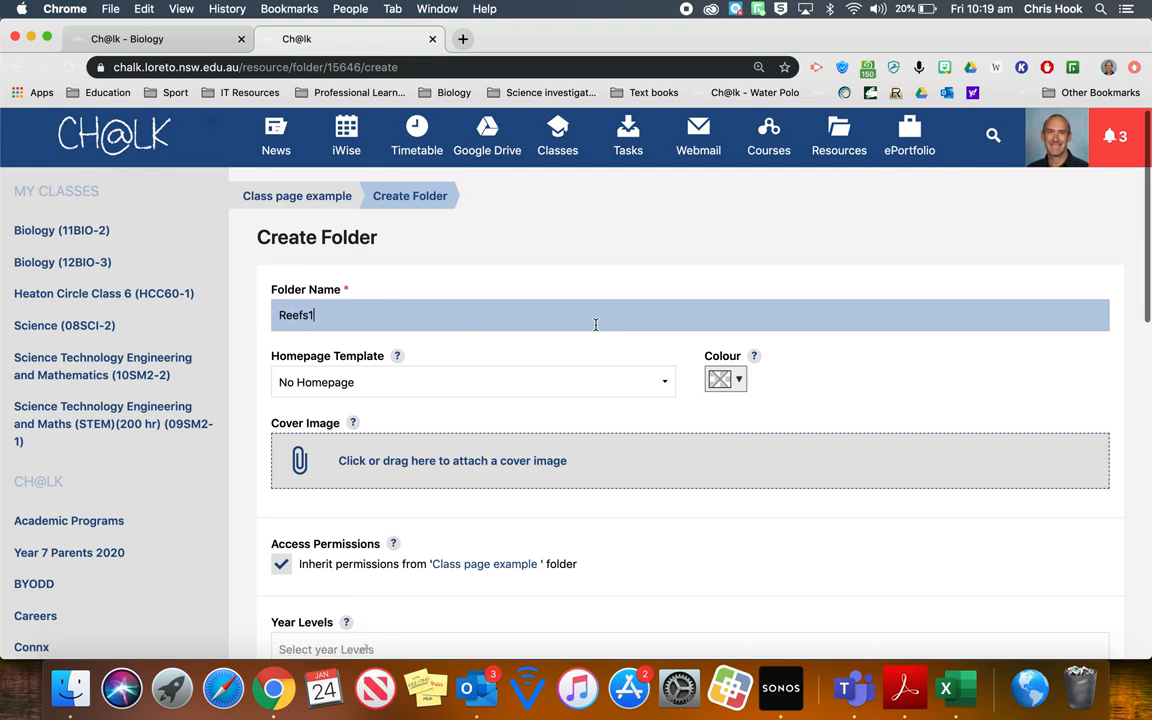
- Give the new folder the Blank homepage template and save it
click(660, 385)
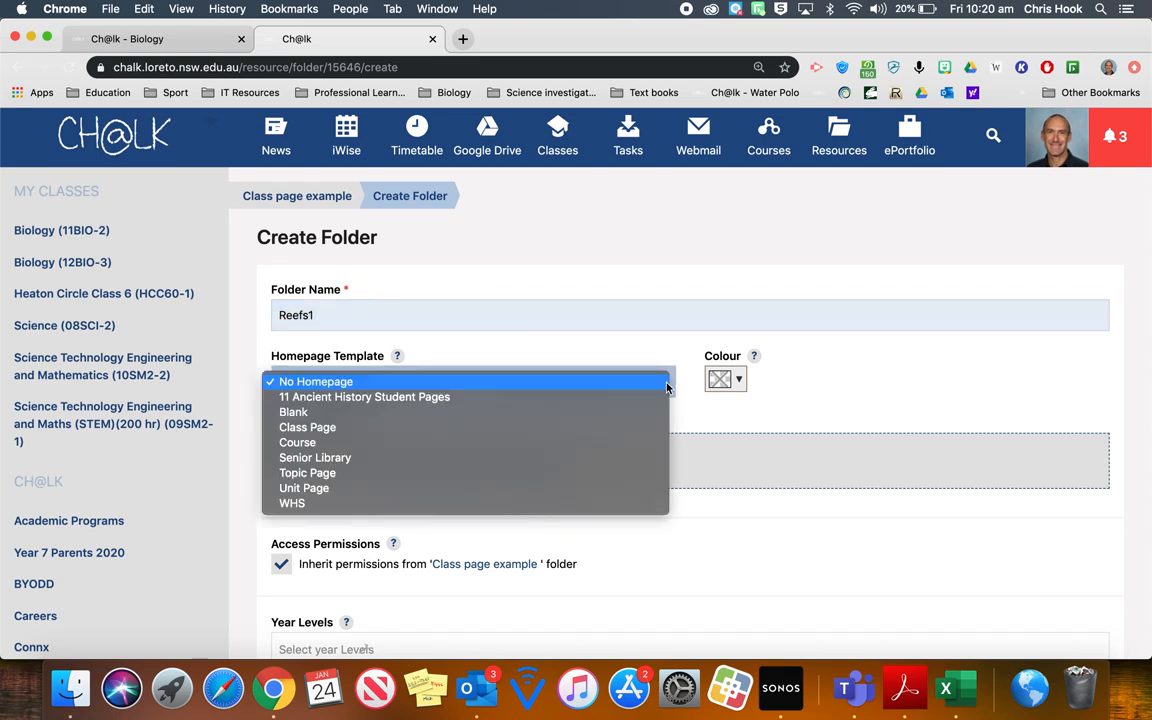
click(585, 412)
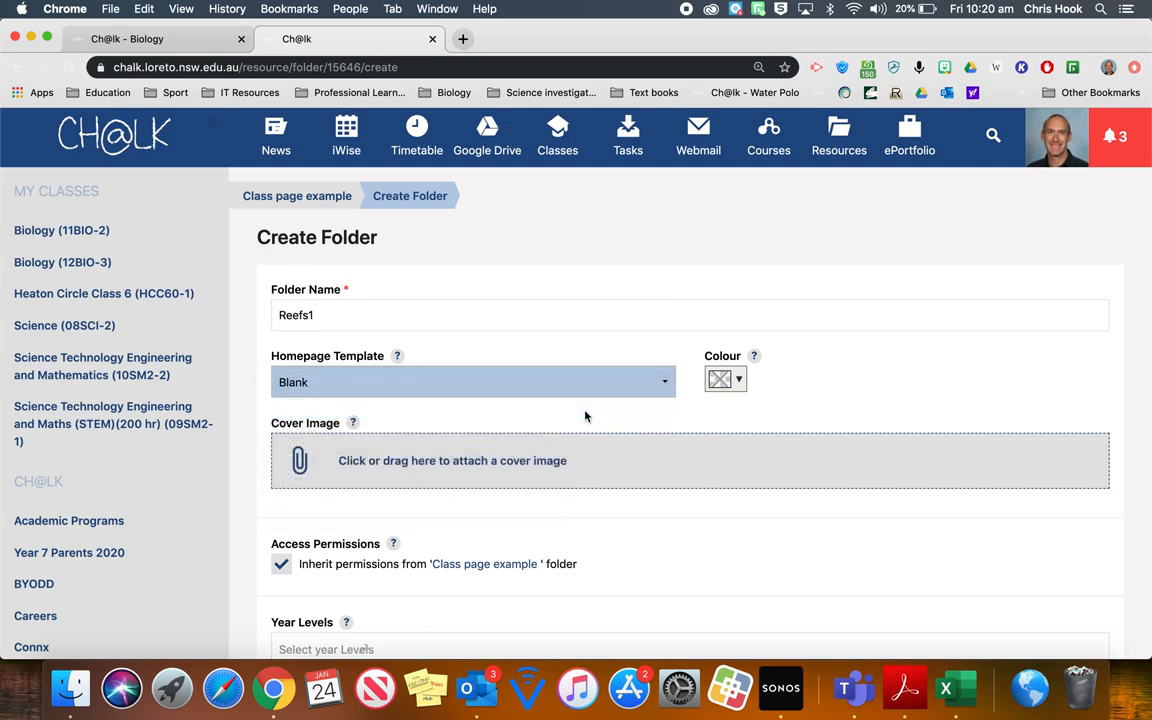
scroll(585, 415, down, 5)
click(690, 517)
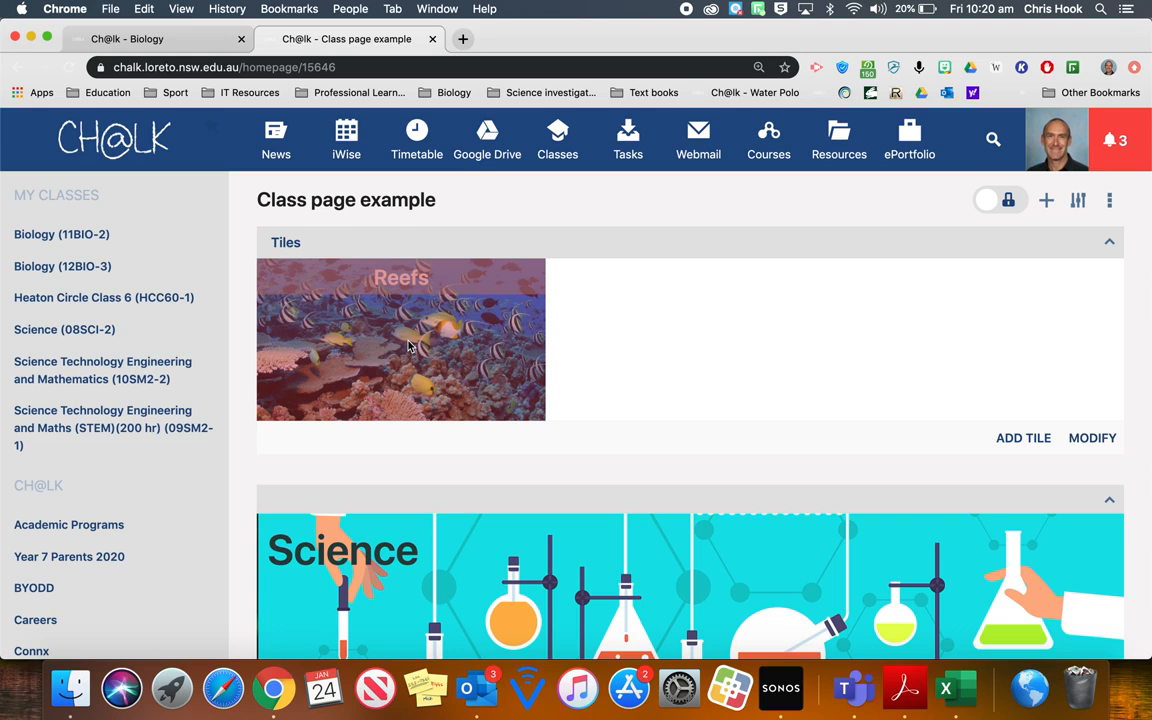
- Open the Reefs tile for modification and position its title at bottom center
click(1100, 441)
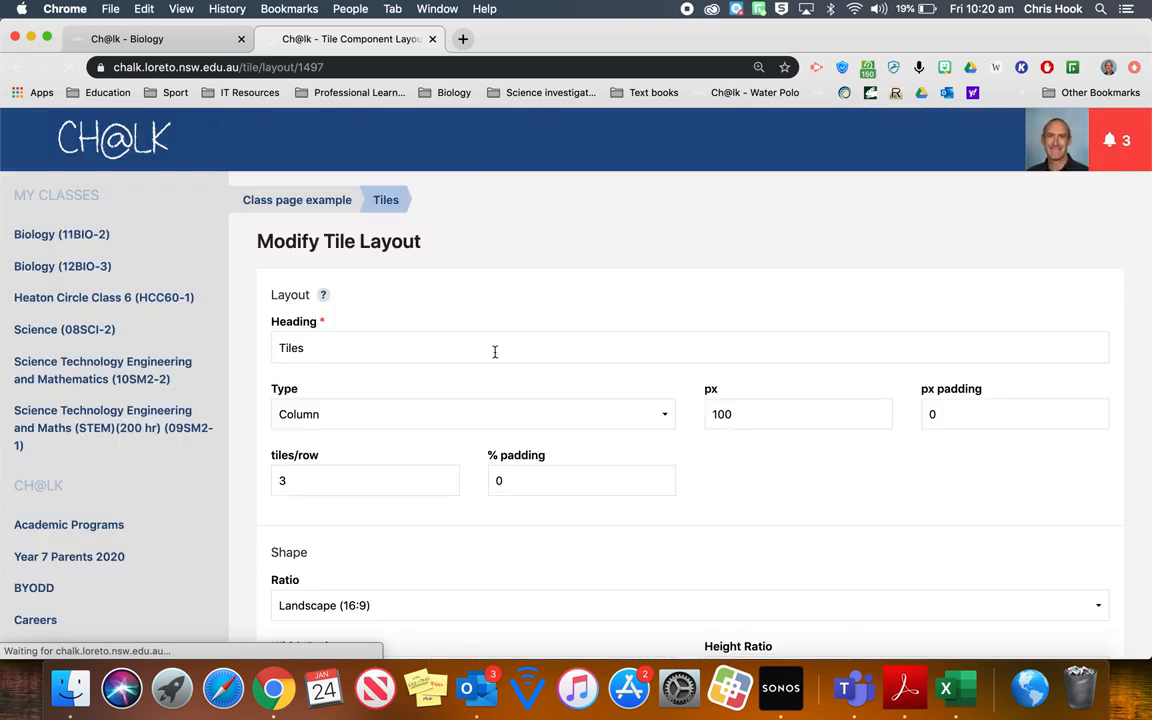
scroll(495, 352, down, 4)
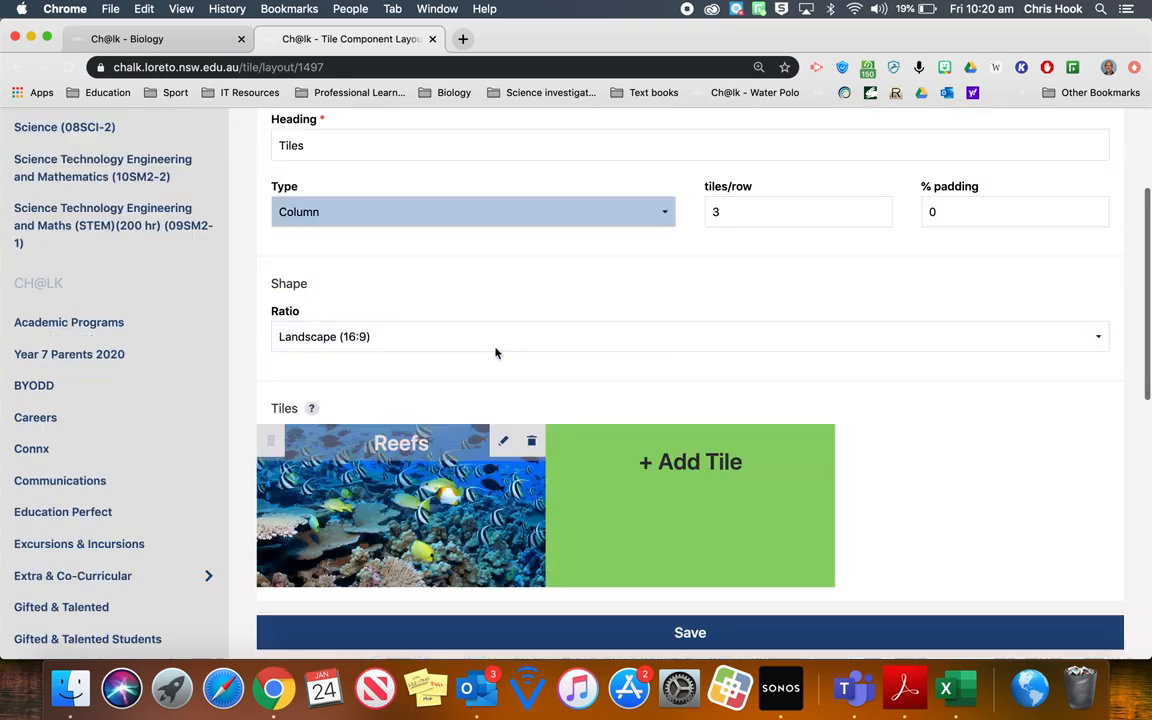
click(505, 443)
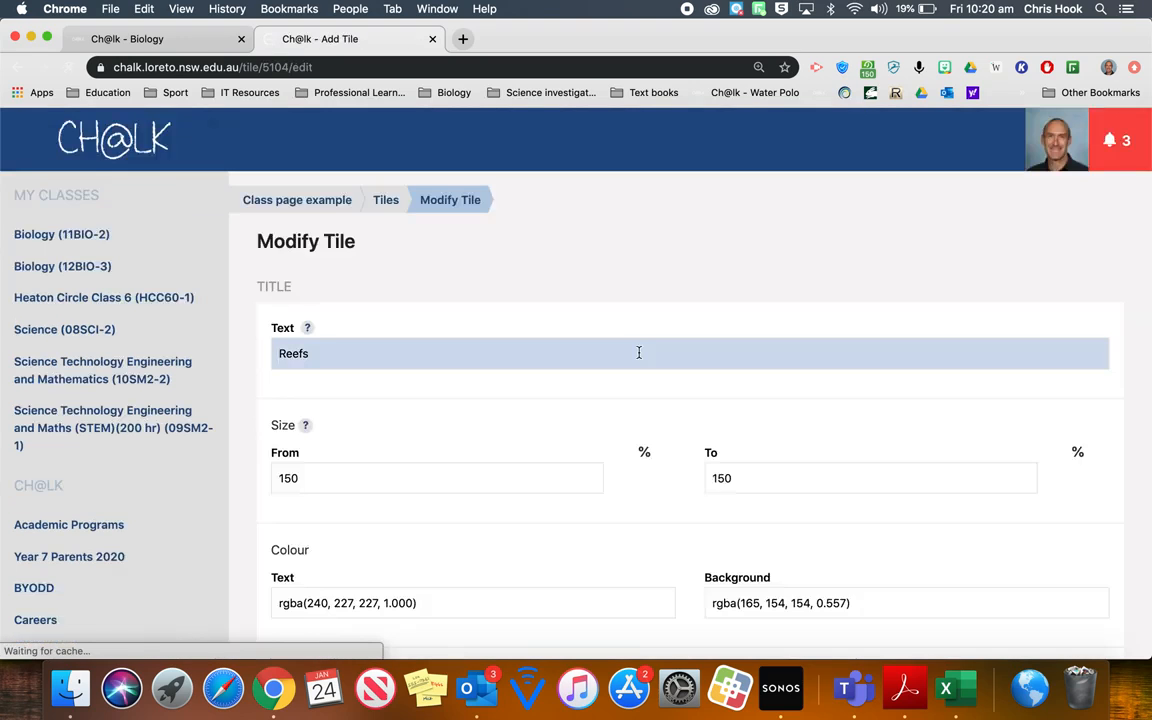
scroll(639, 352, down, 1)
scroll(639, 352, down, 6)
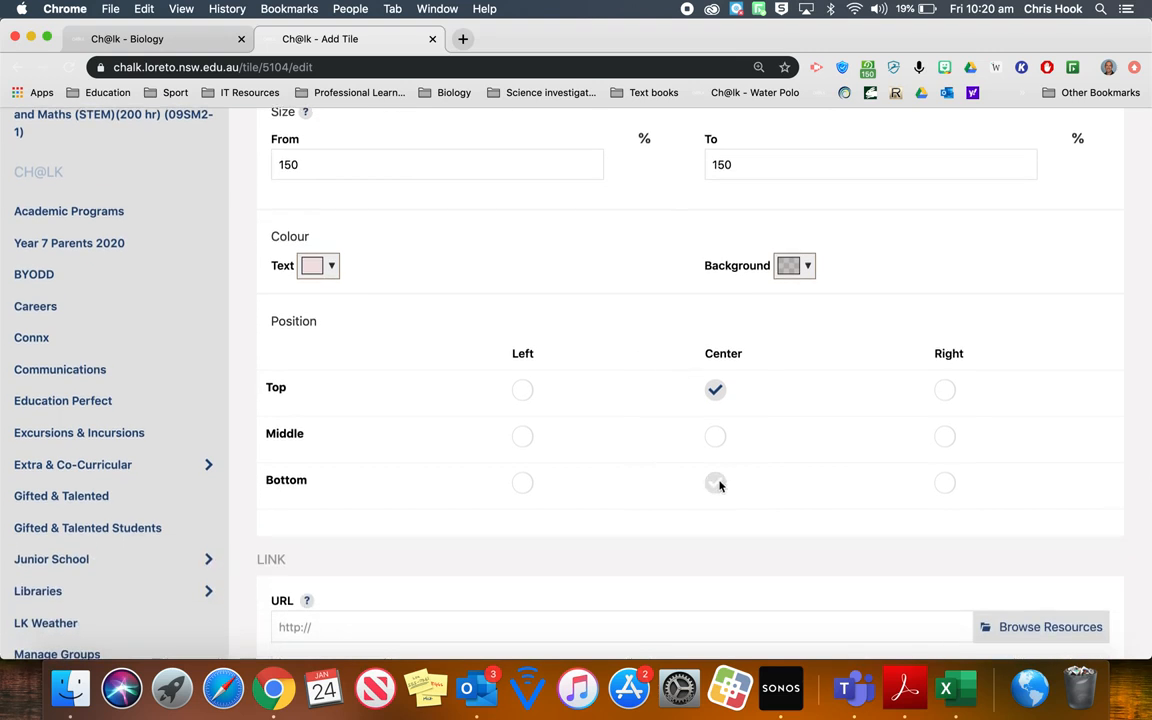
click(715, 484)
- Browse the resources for the tile's link URL and open the SHARED CLASS FILES folder
scroll(715, 486, down, 5)
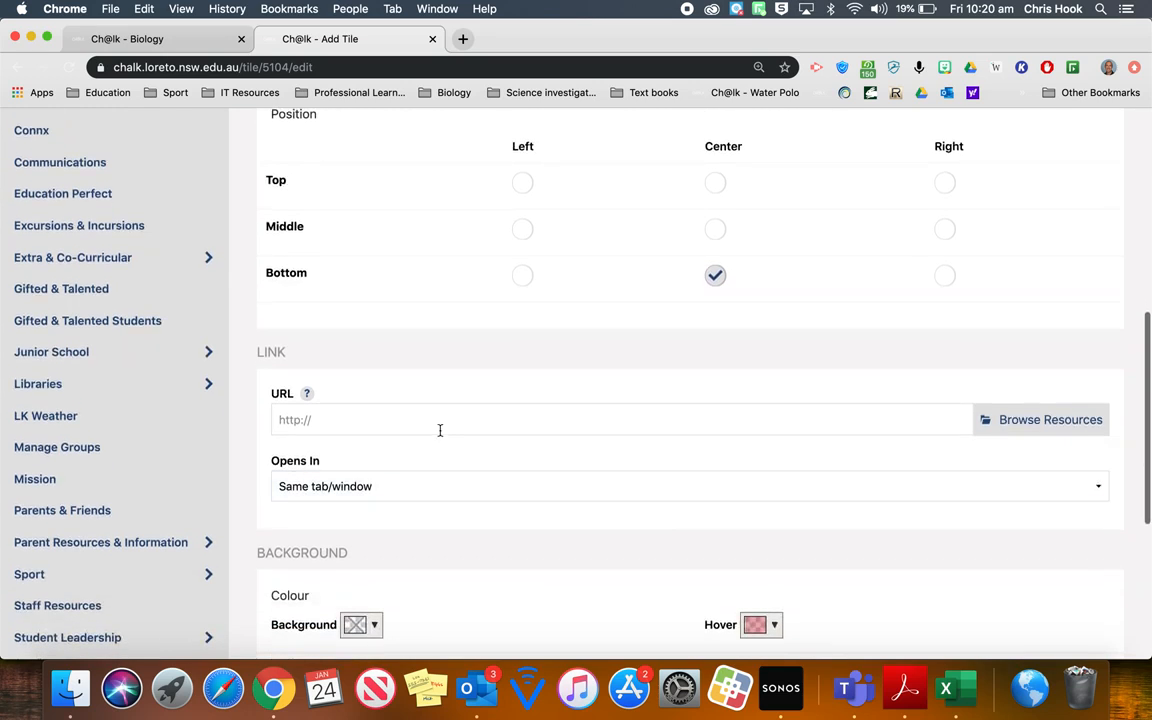
click(440, 421)
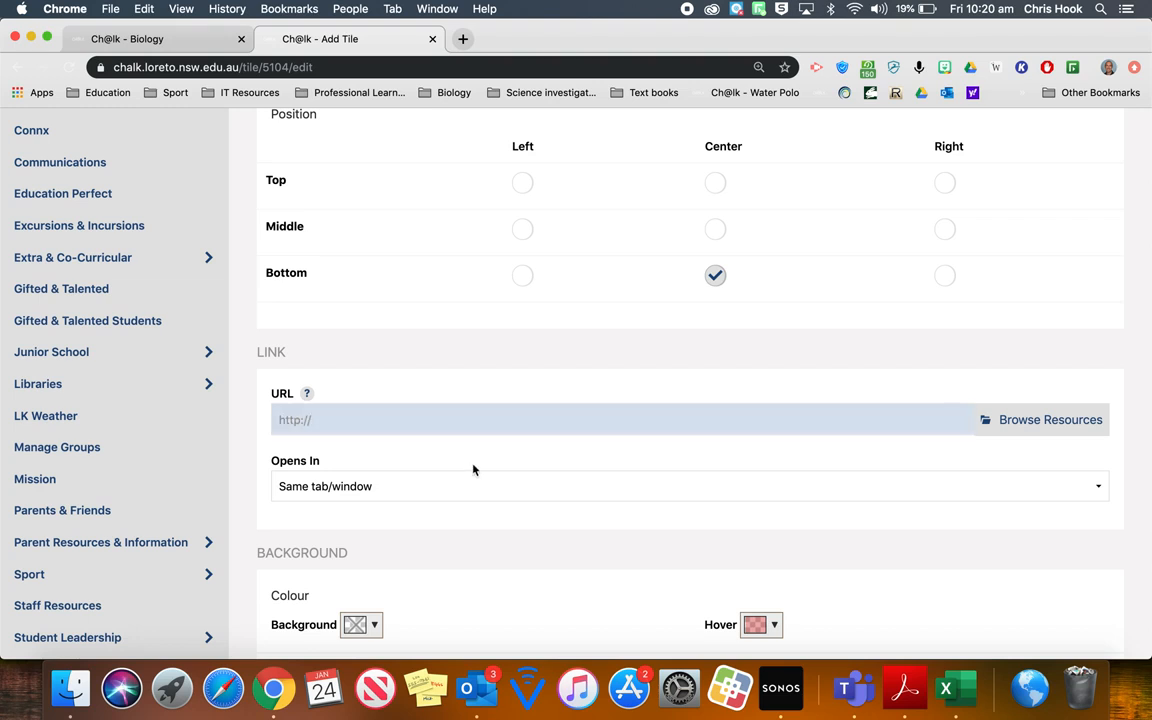
click(1068, 424)
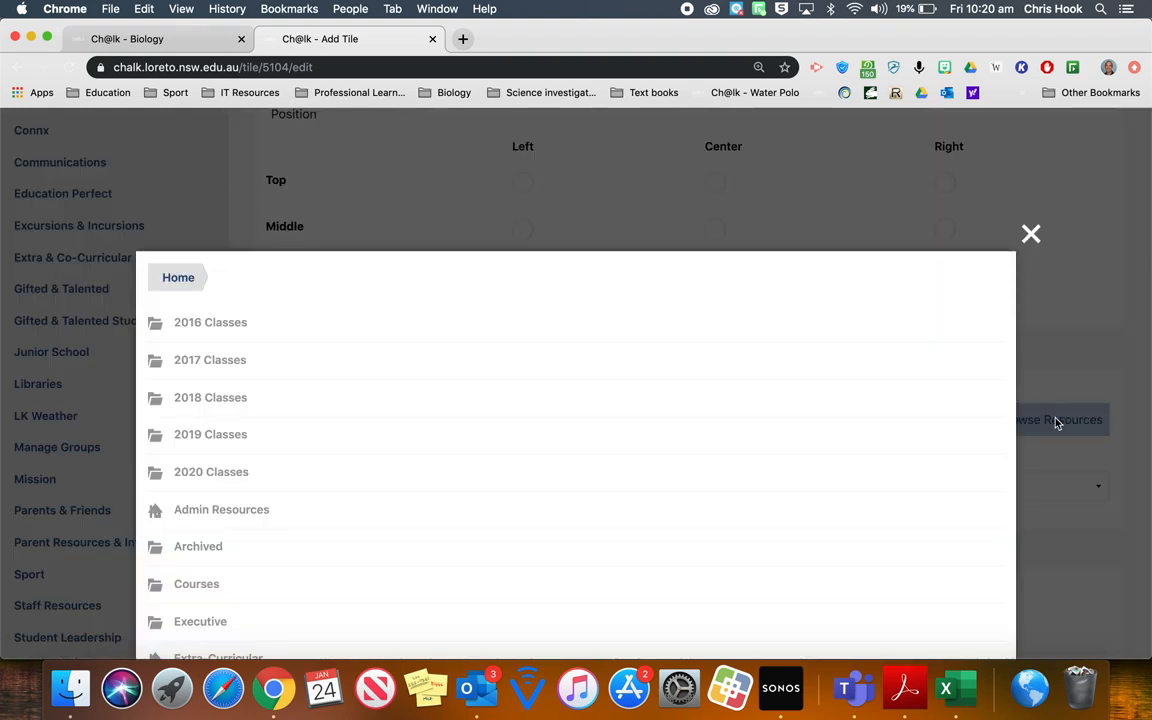
scroll(643, 432, down, 2)
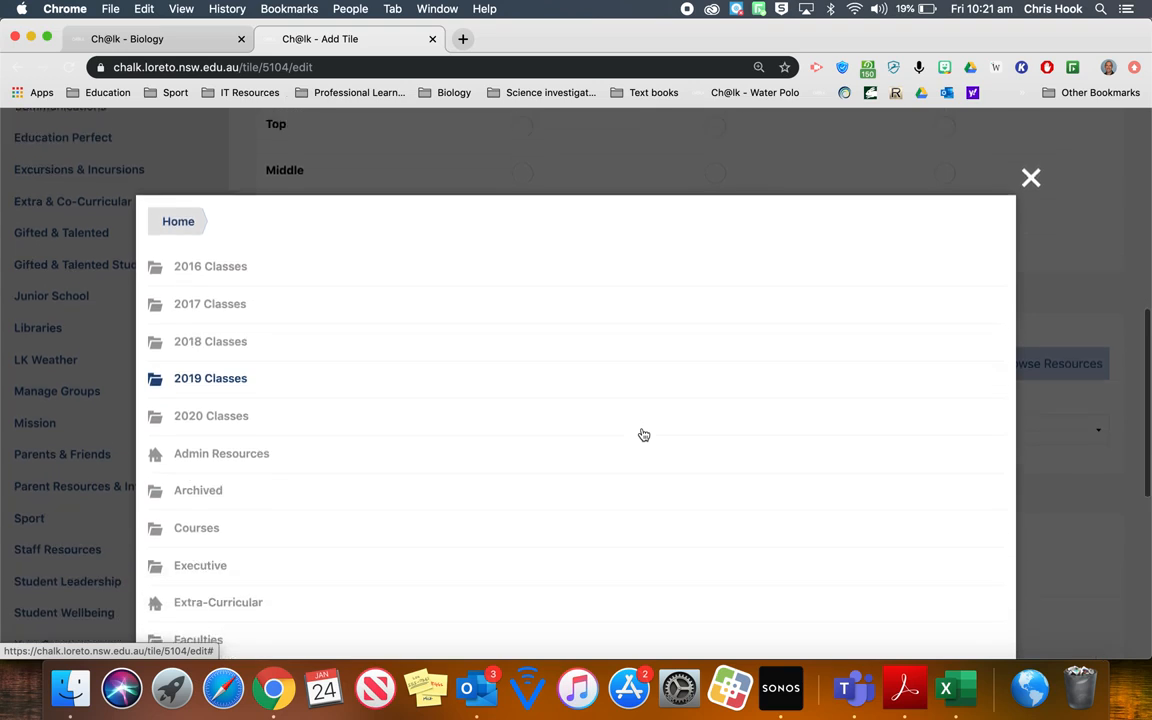
scroll(643, 434, up, 5)
scroll(643, 433, up, 5)
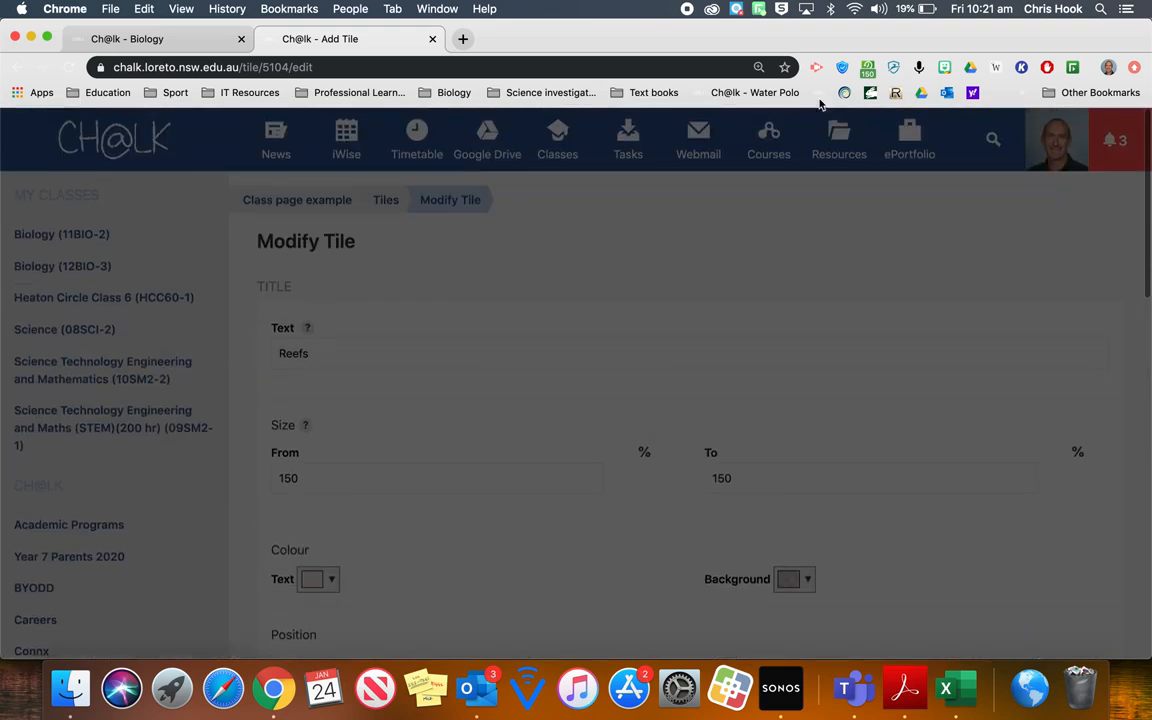
scroll(558, 334, down, 8)
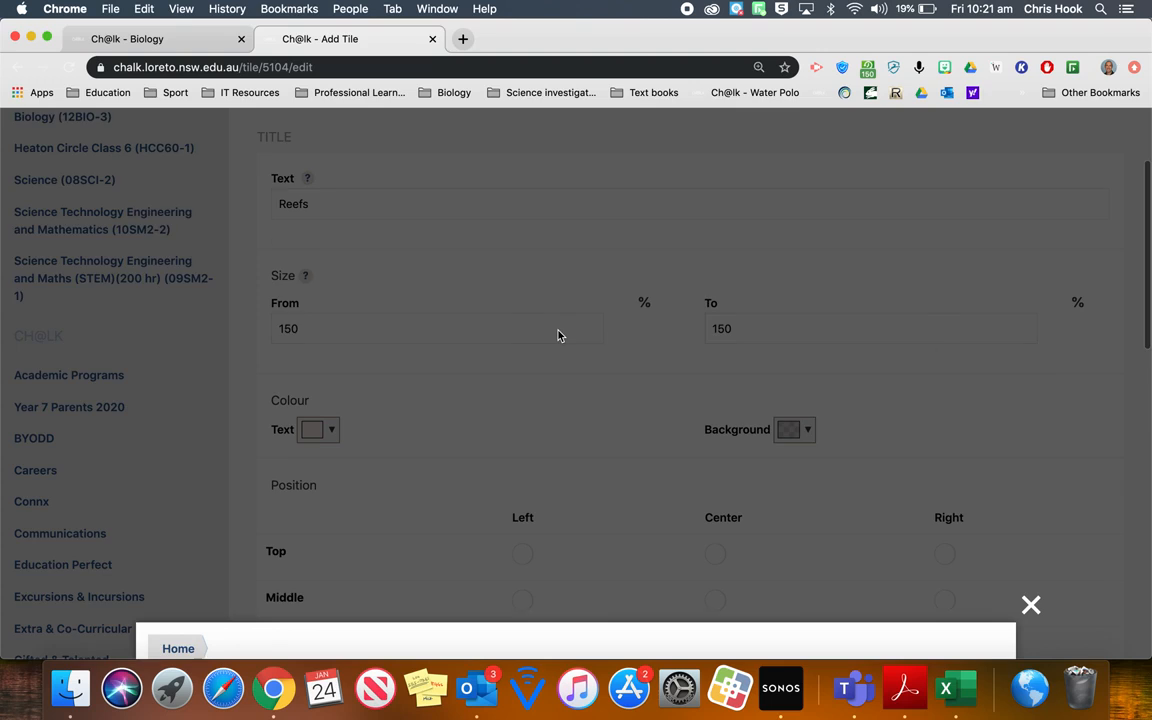
scroll(560, 337, down, 5)
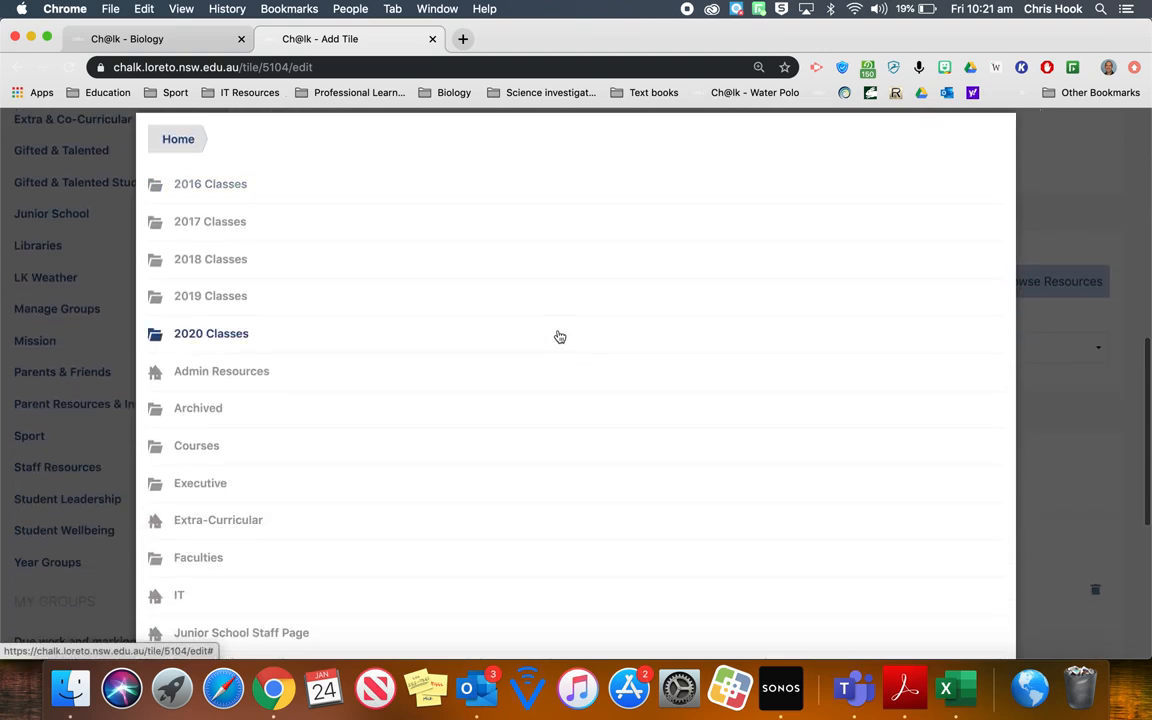
scroll(560, 337, down, 1)
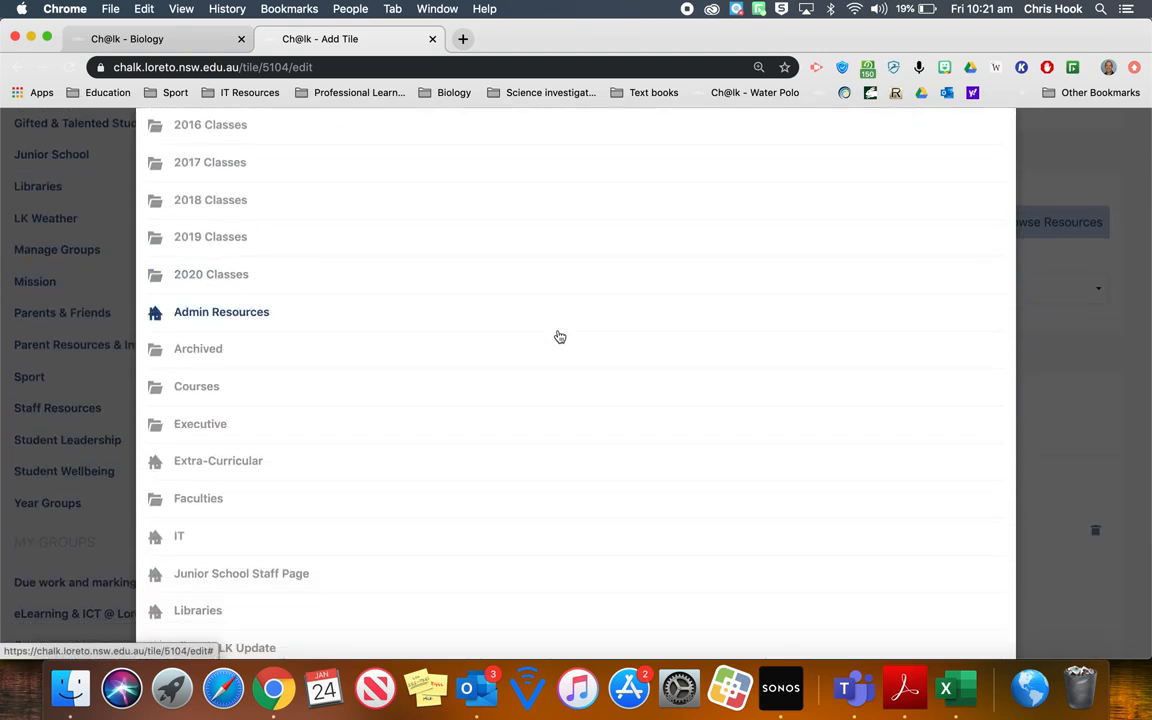
scroll(560, 337, down, 5)
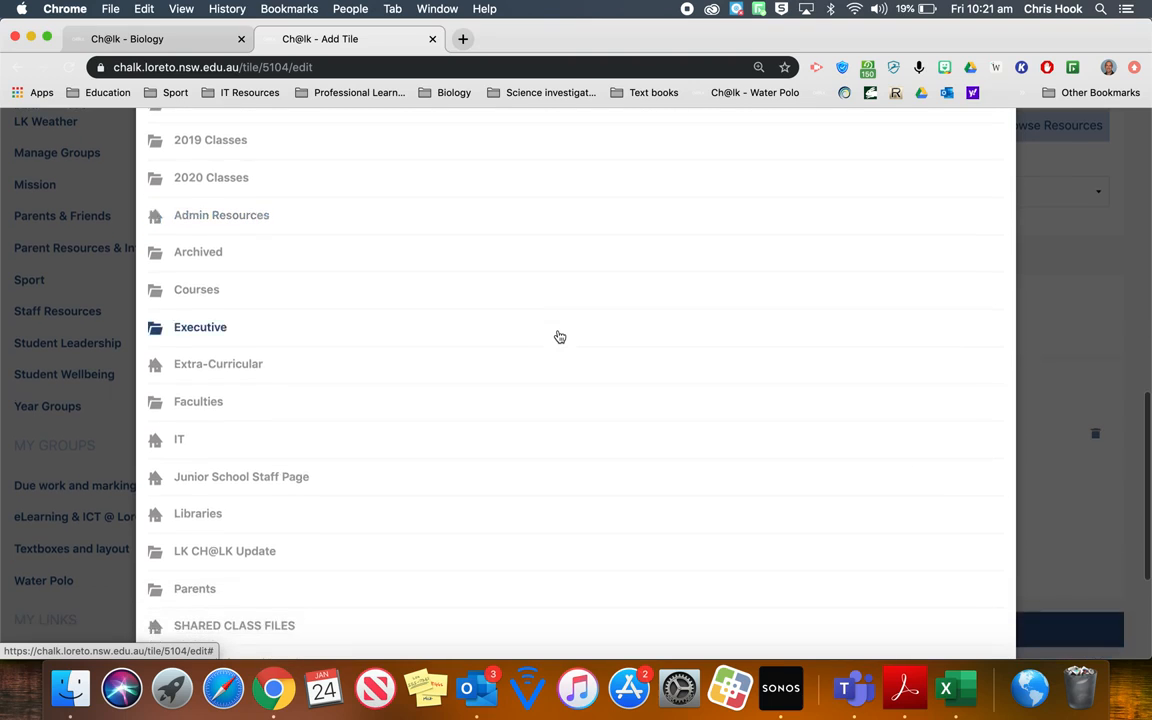
scroll(560, 337, down, 10)
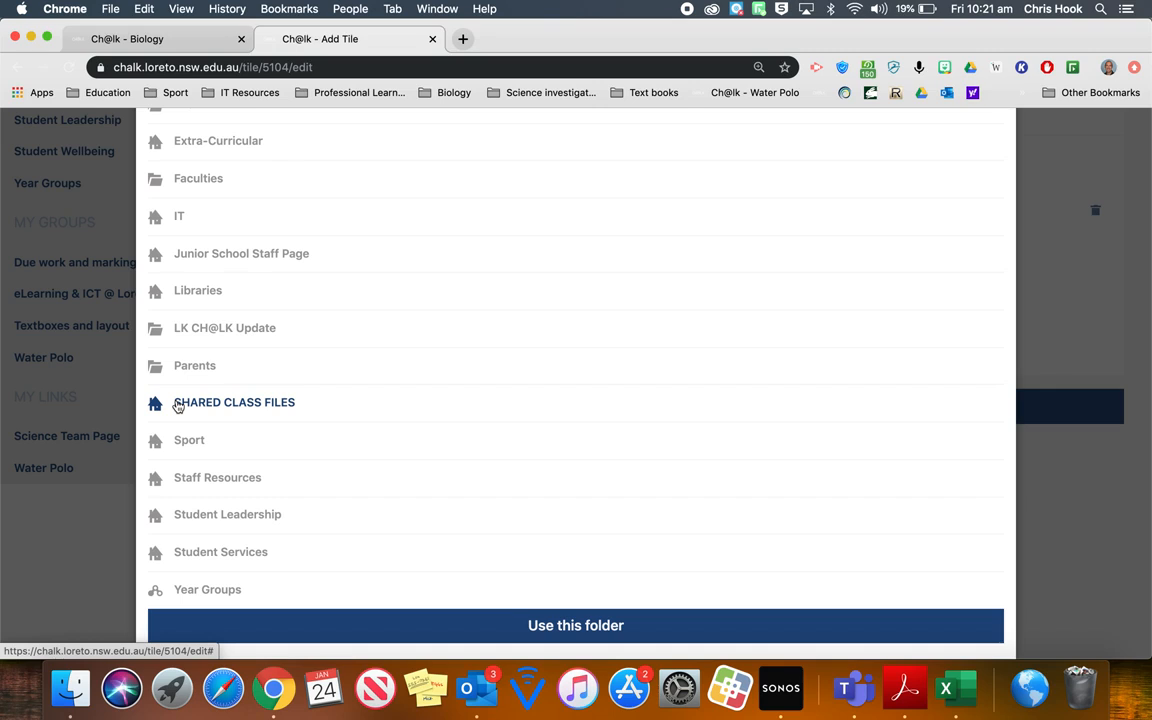
click(178, 404)
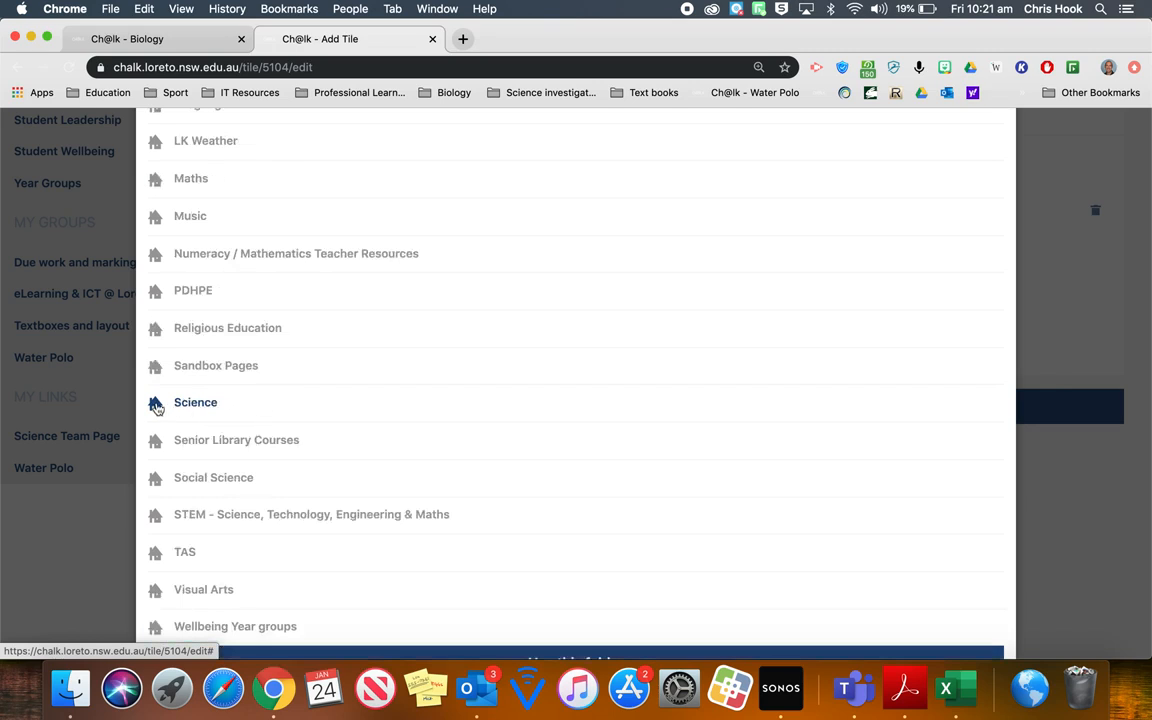
- Go through Sandbox Pages and Class page example to the Reefs1 folder and use it as the tile's link
scroll(402, 389, up, 3)
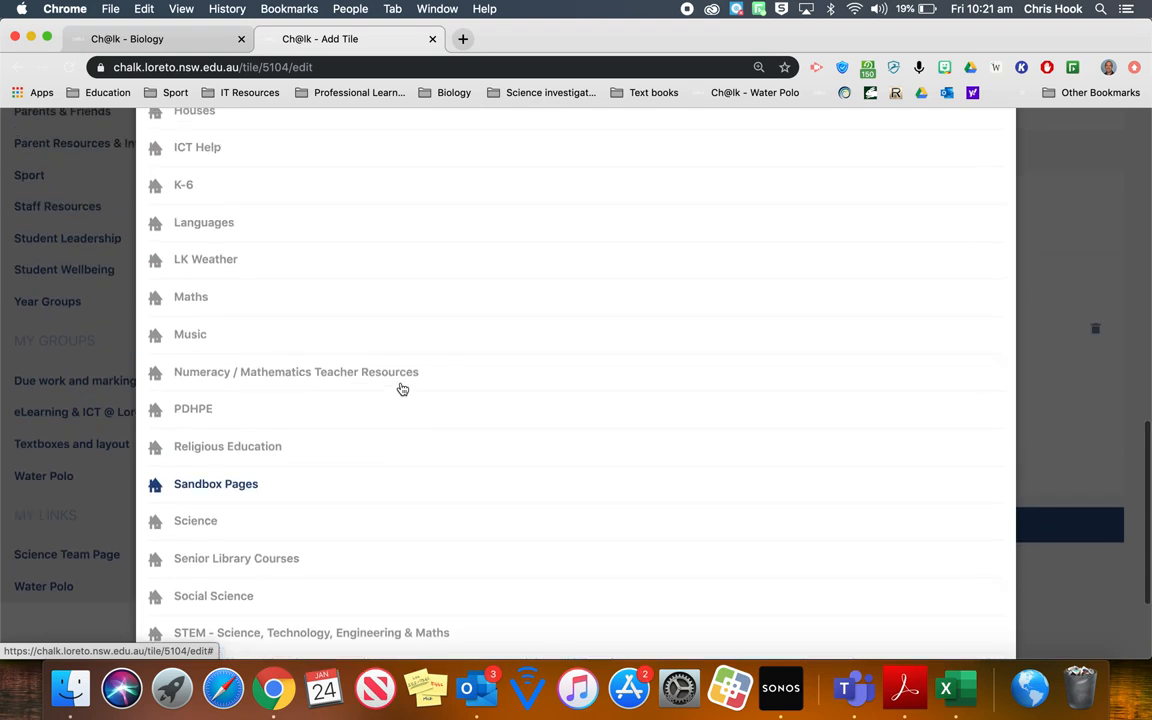
scroll(402, 389, up, 2)
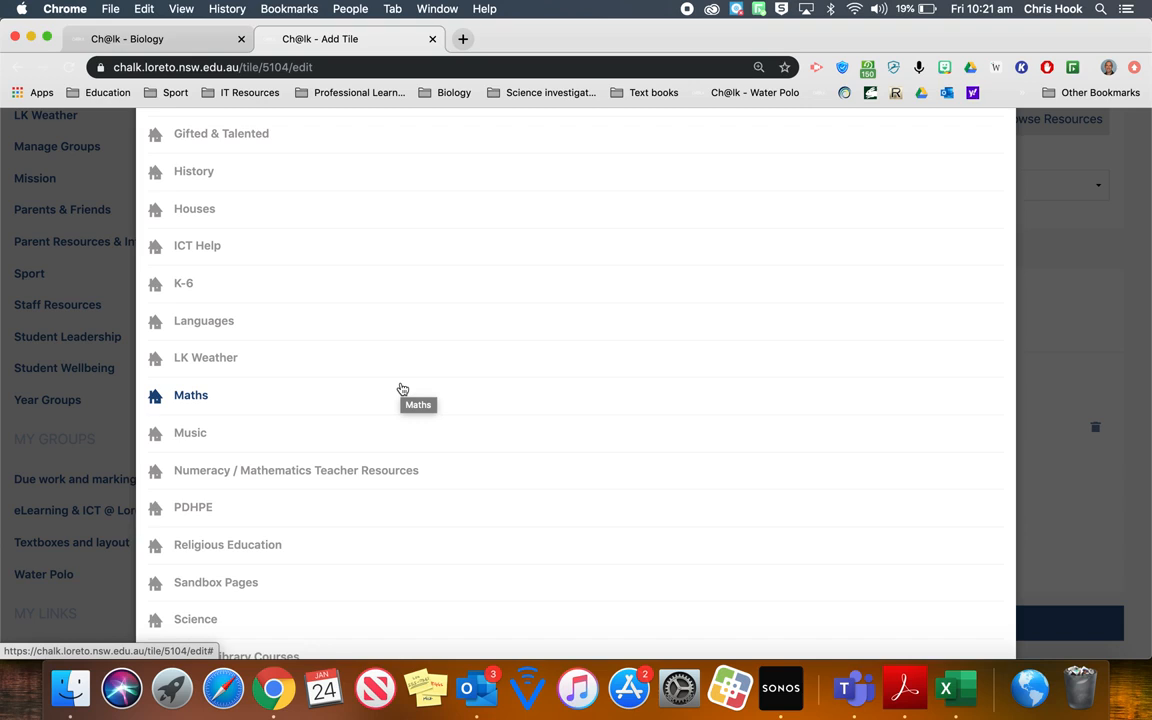
scroll(402, 389, down, 5)
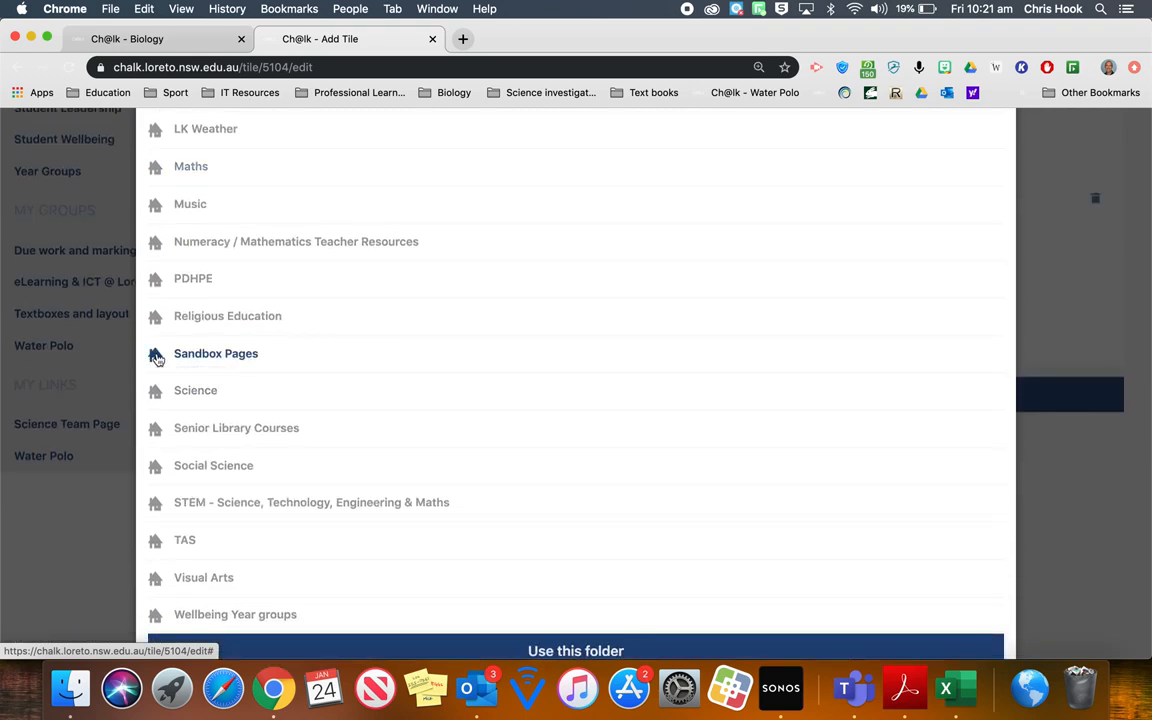
click(157, 358)
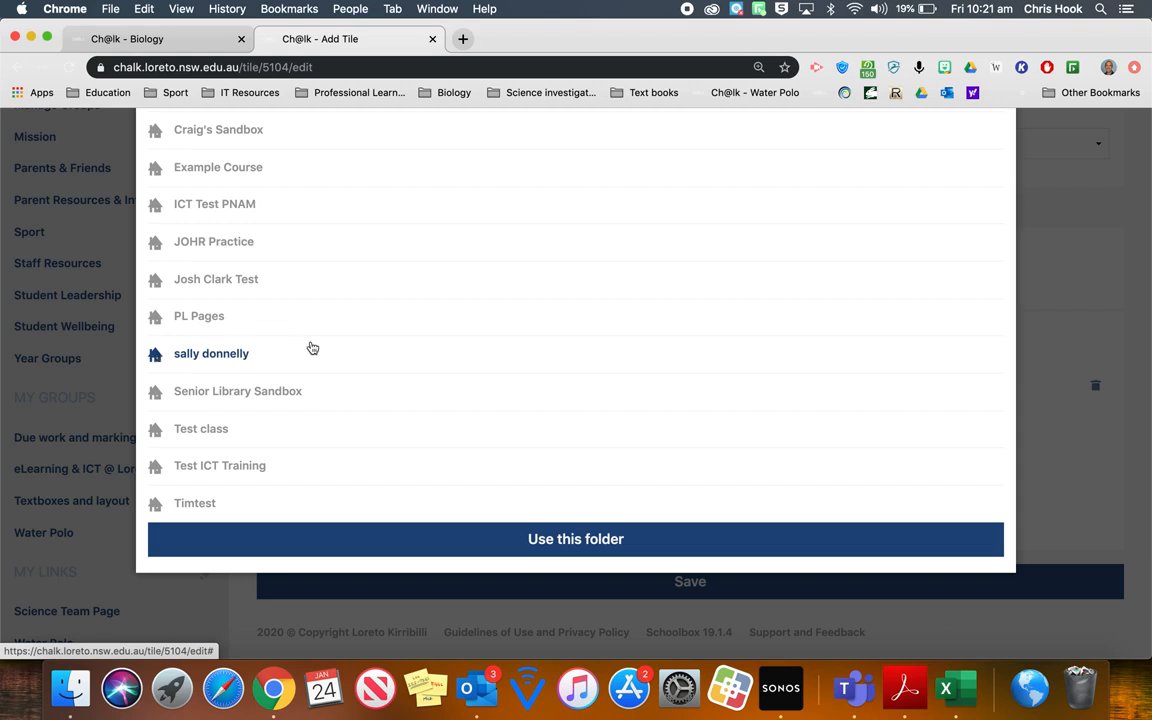
scroll(310, 346, up, 2)
scroll(312, 347, up, 2)
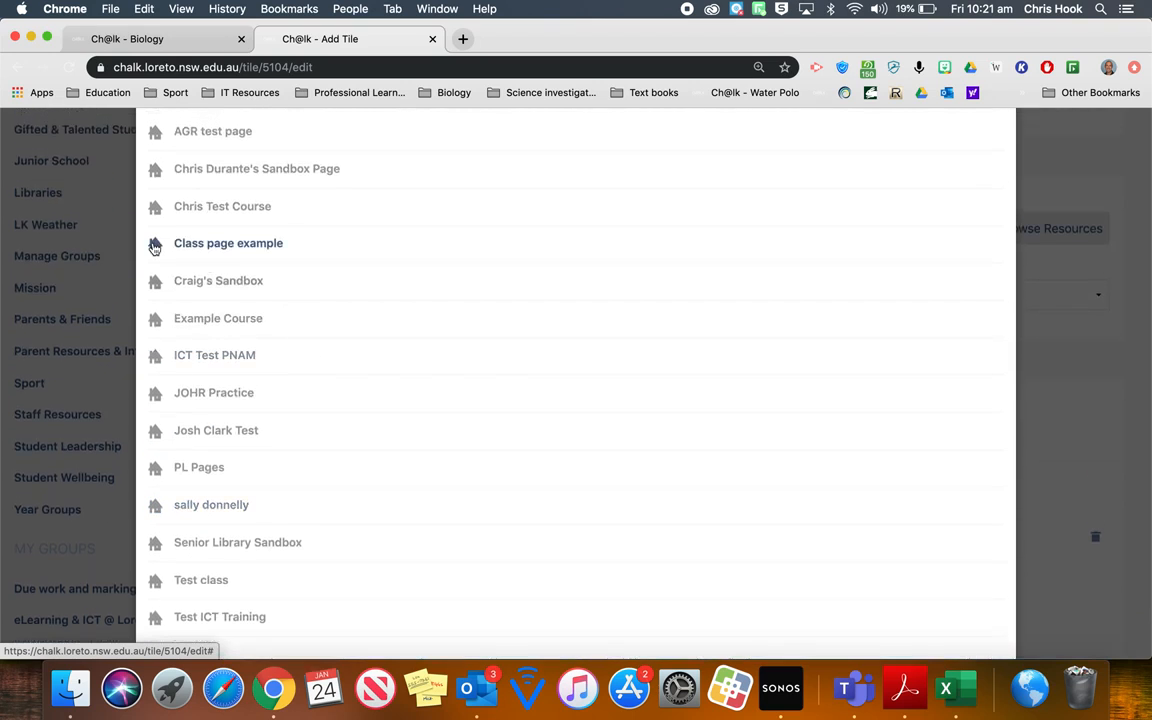
click(155, 246)
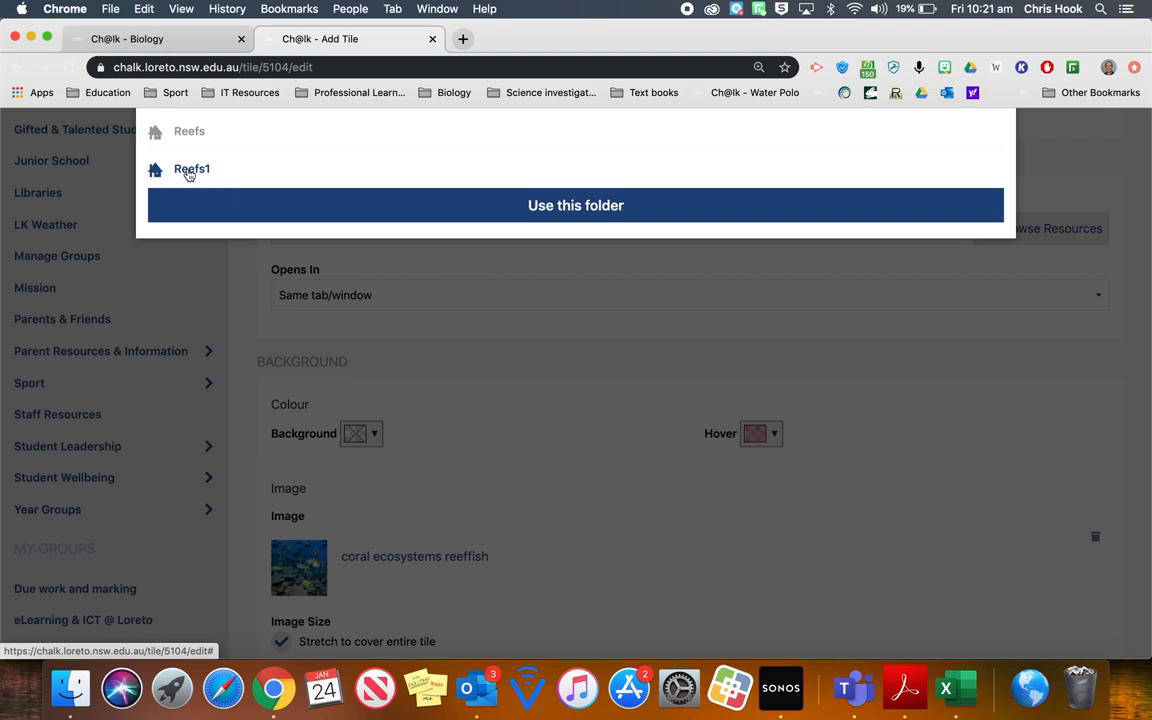
click(494, 209)
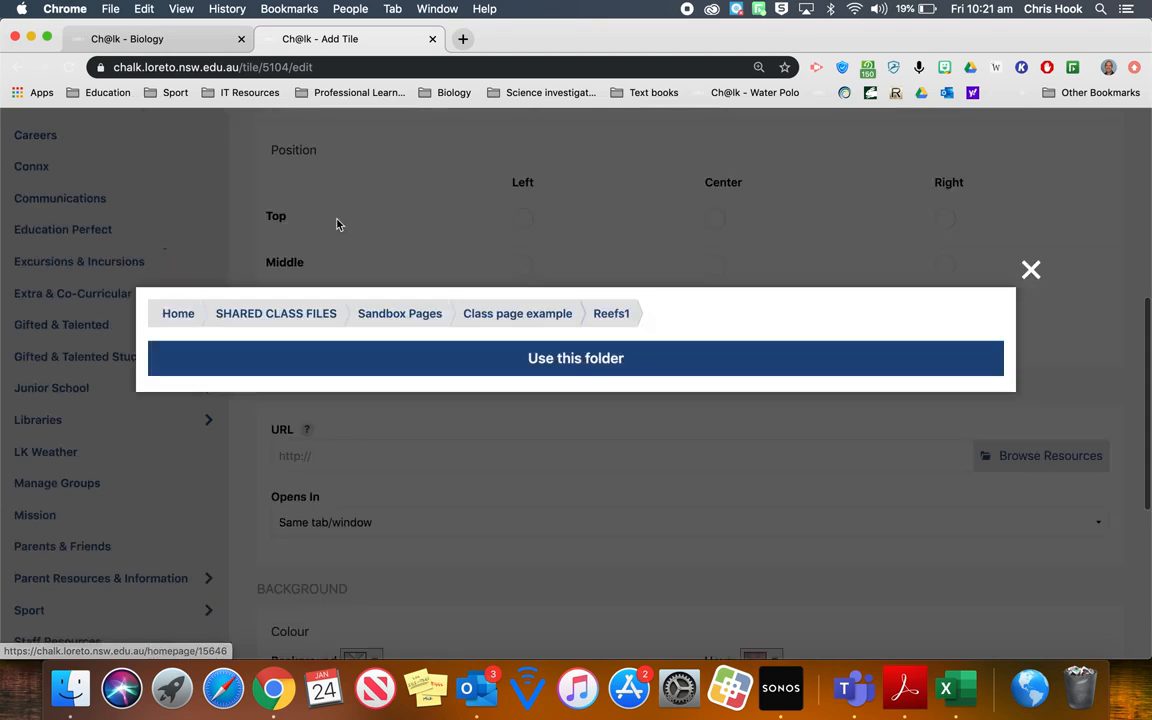
click(586, 367)
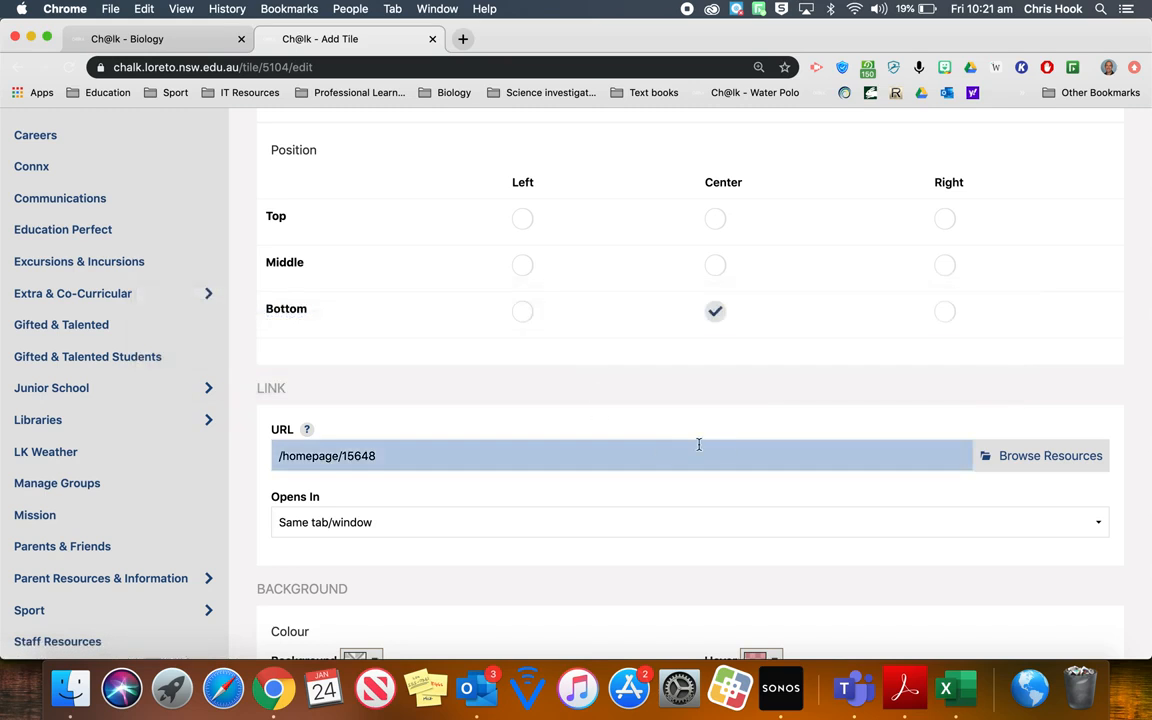
- Save the modified Reefs tile and the tile layout
scroll(733, 450, down, 5)
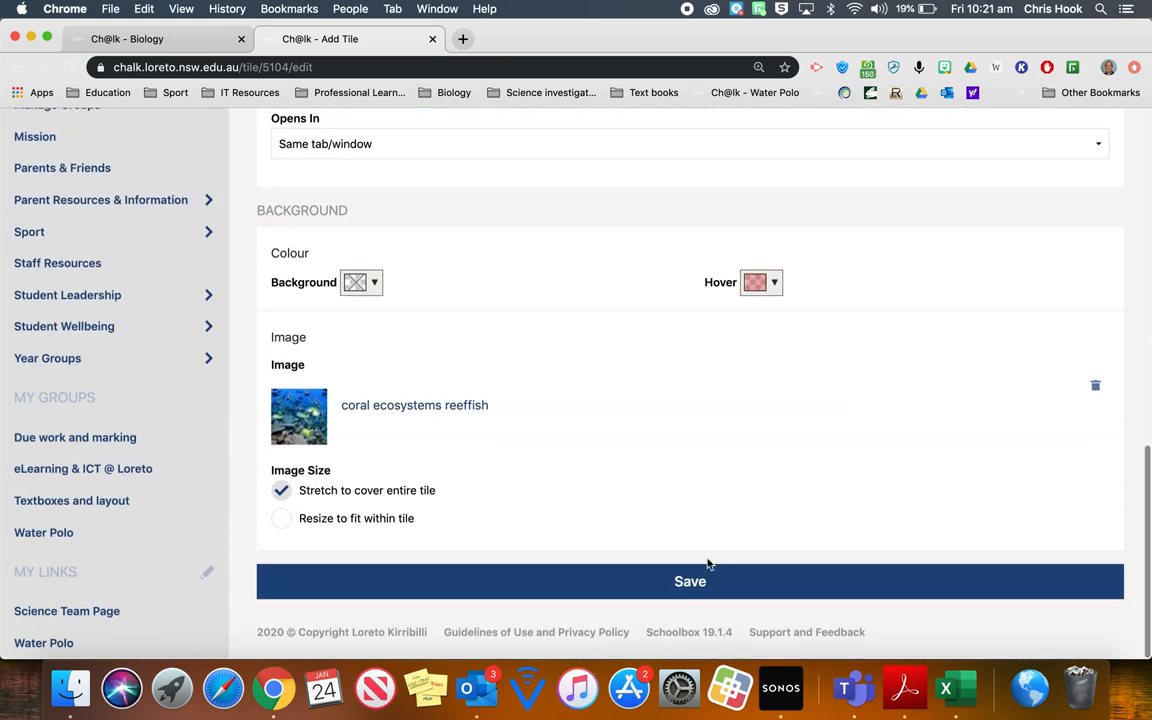
click(700, 582)
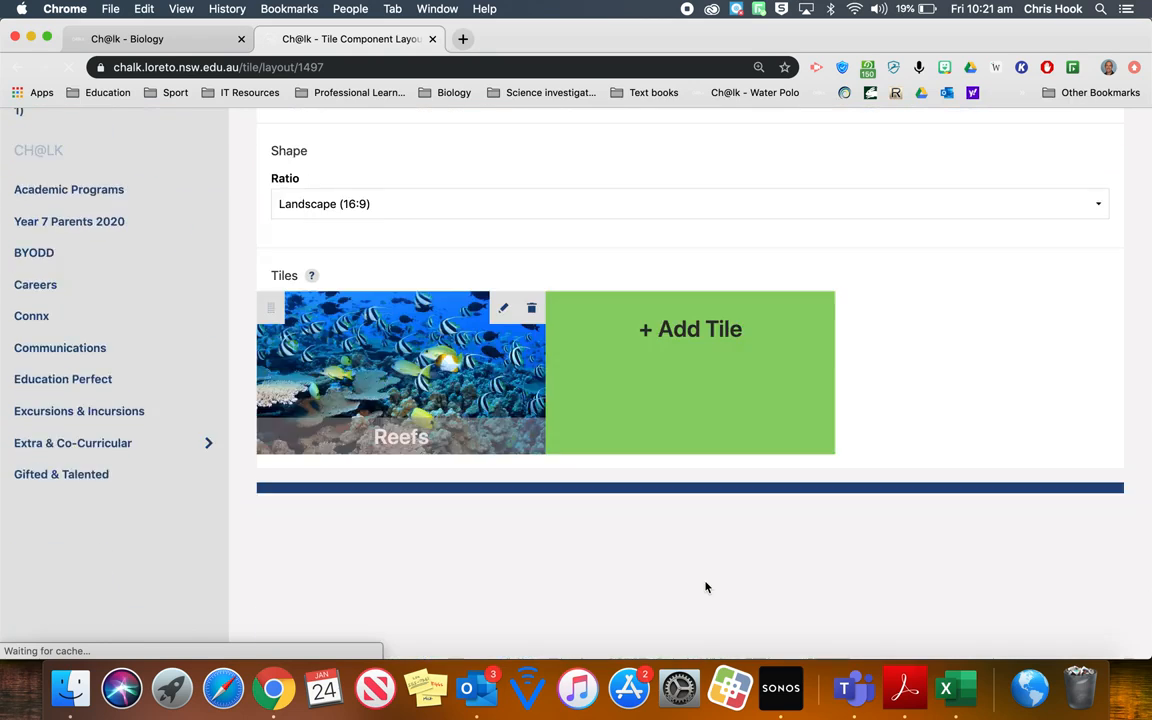
scroll(705, 587, down, 4)
click(676, 334)
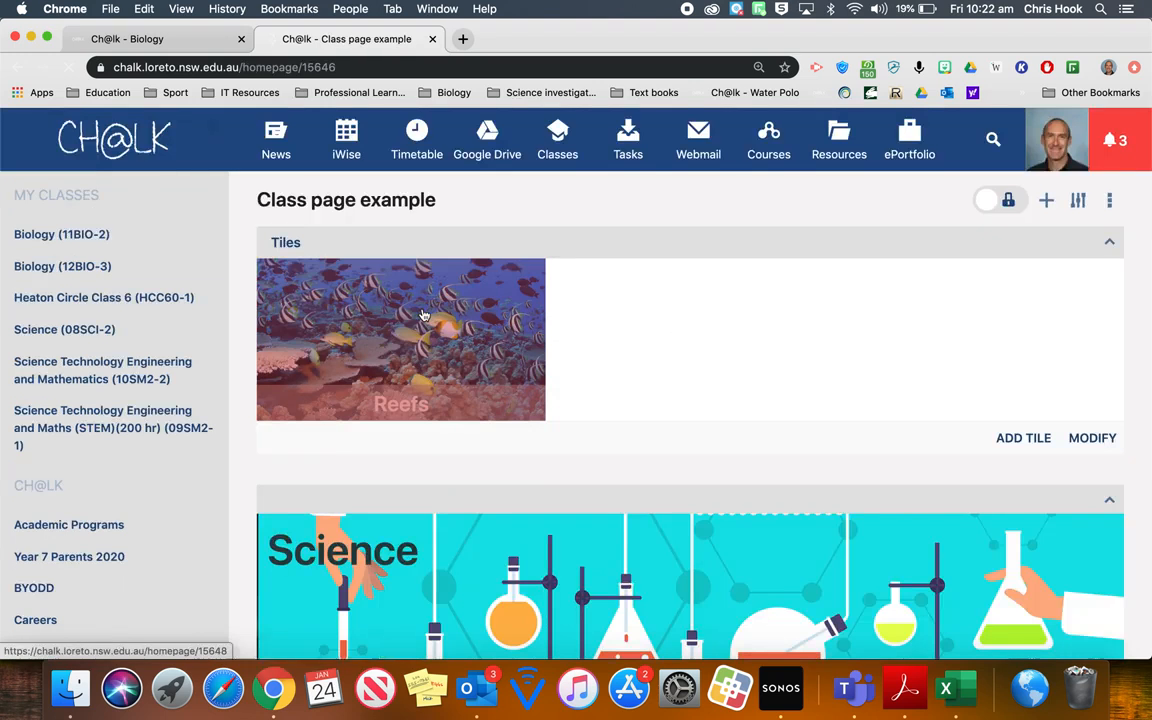
- Test the Reefs tile's link by opening it, and return to the class page
click(365, 318)
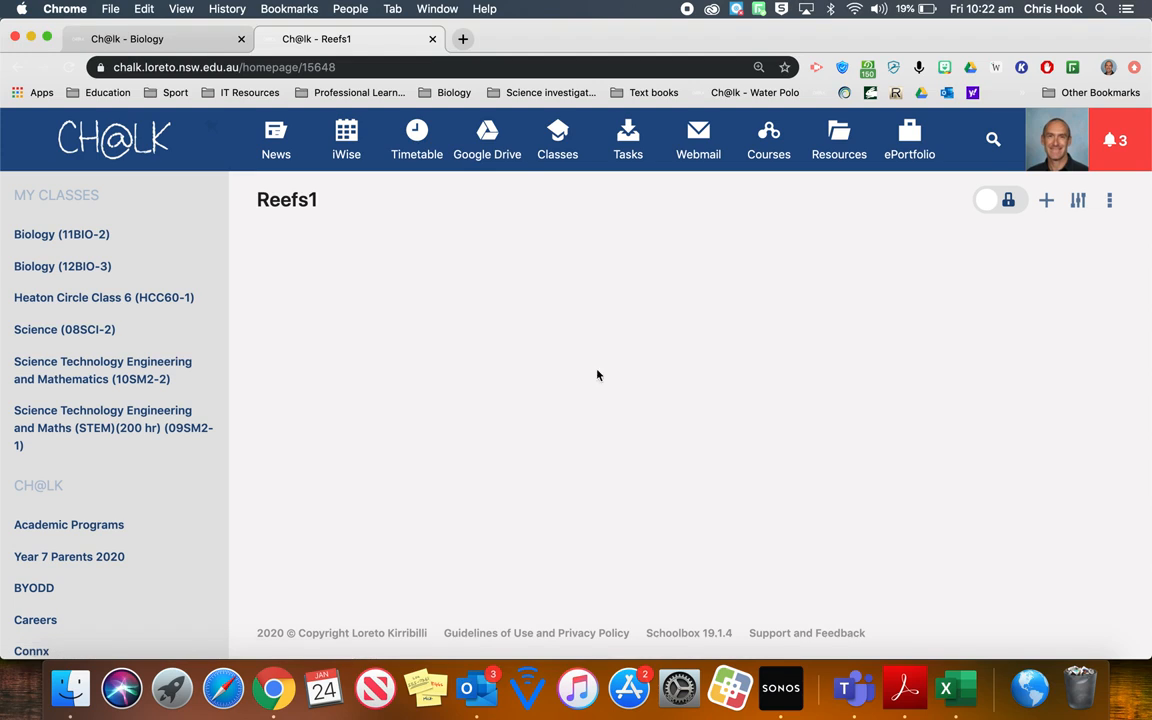
click(18, 70)
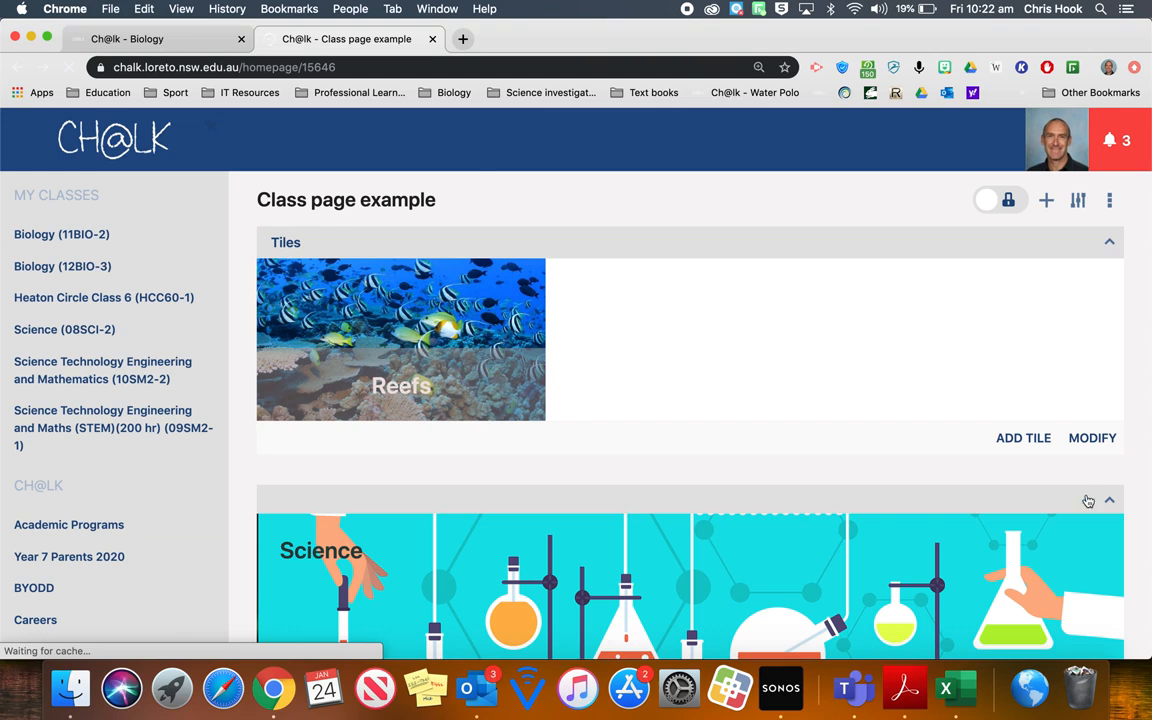
- Open the class page's tile layout for modification and open the Reefs tile for editing
click(1092, 438)
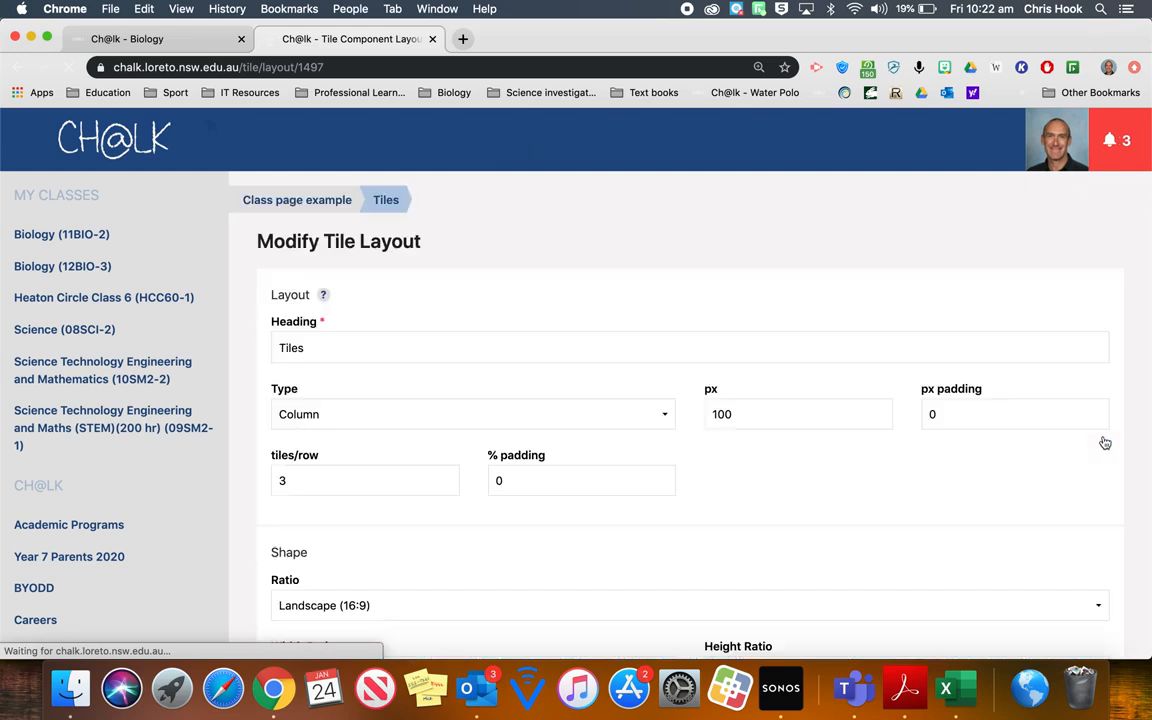
scroll(768, 412, down, 5)
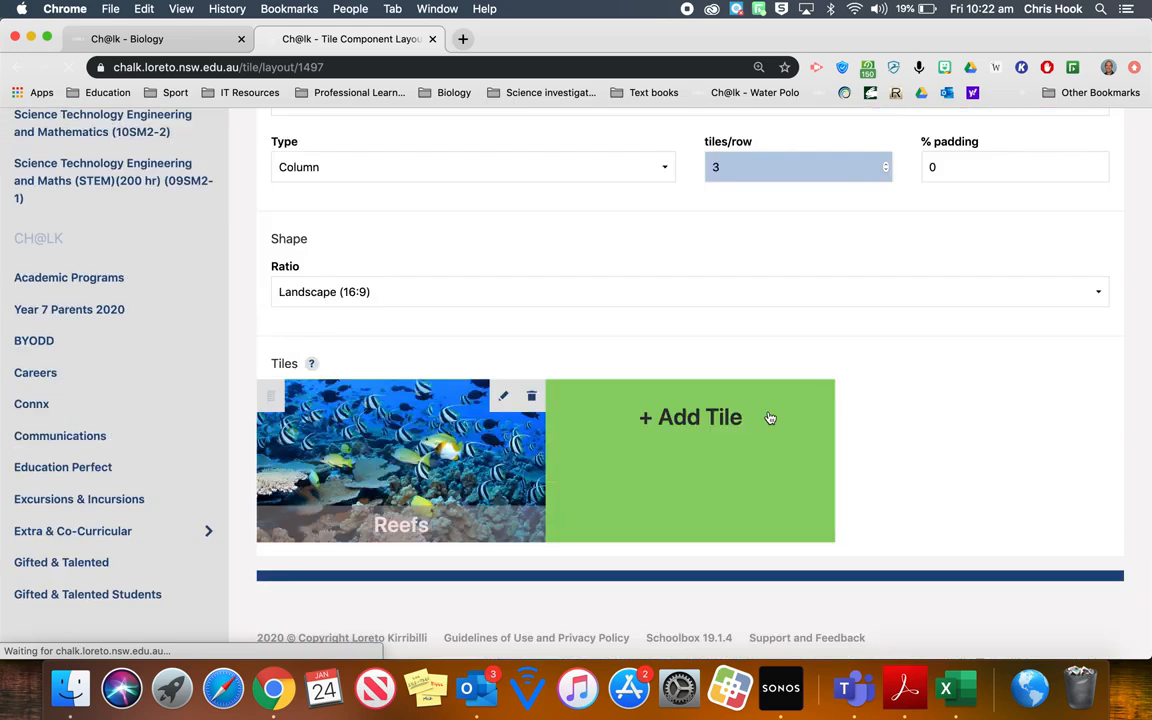
click(502, 391)
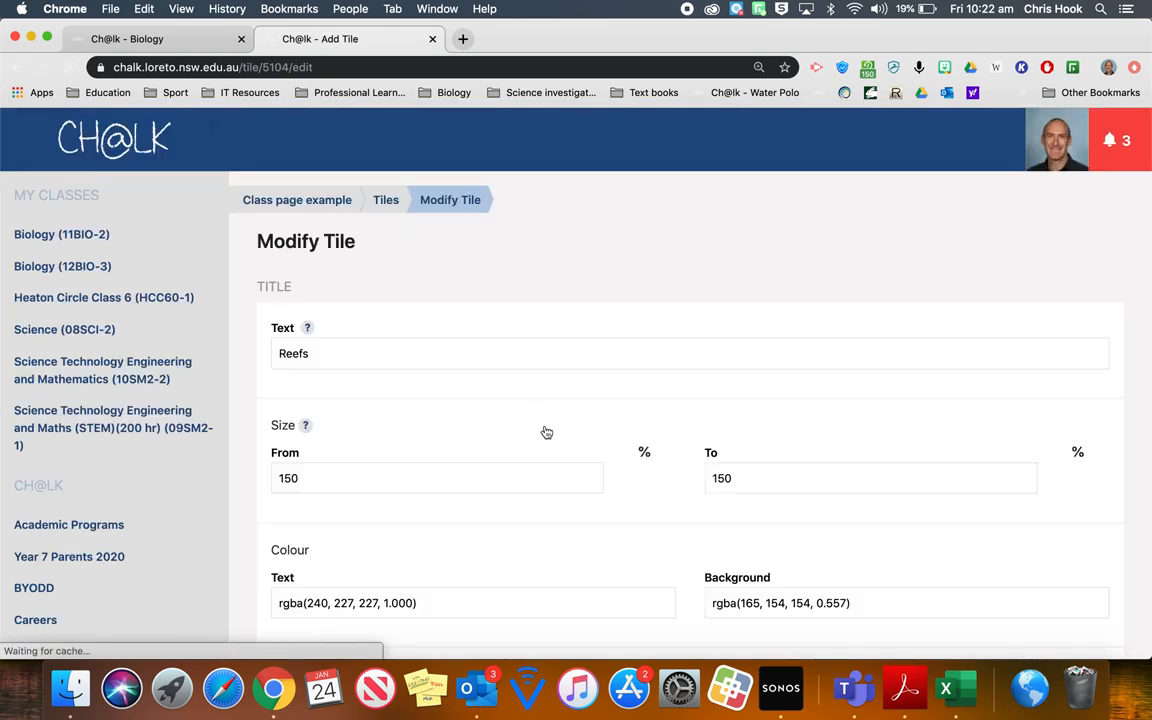
- Make the background colour behind the Reefs tile's title text more opaque
scroll(548, 433, down, 2)
scroll(552, 436, down, 3)
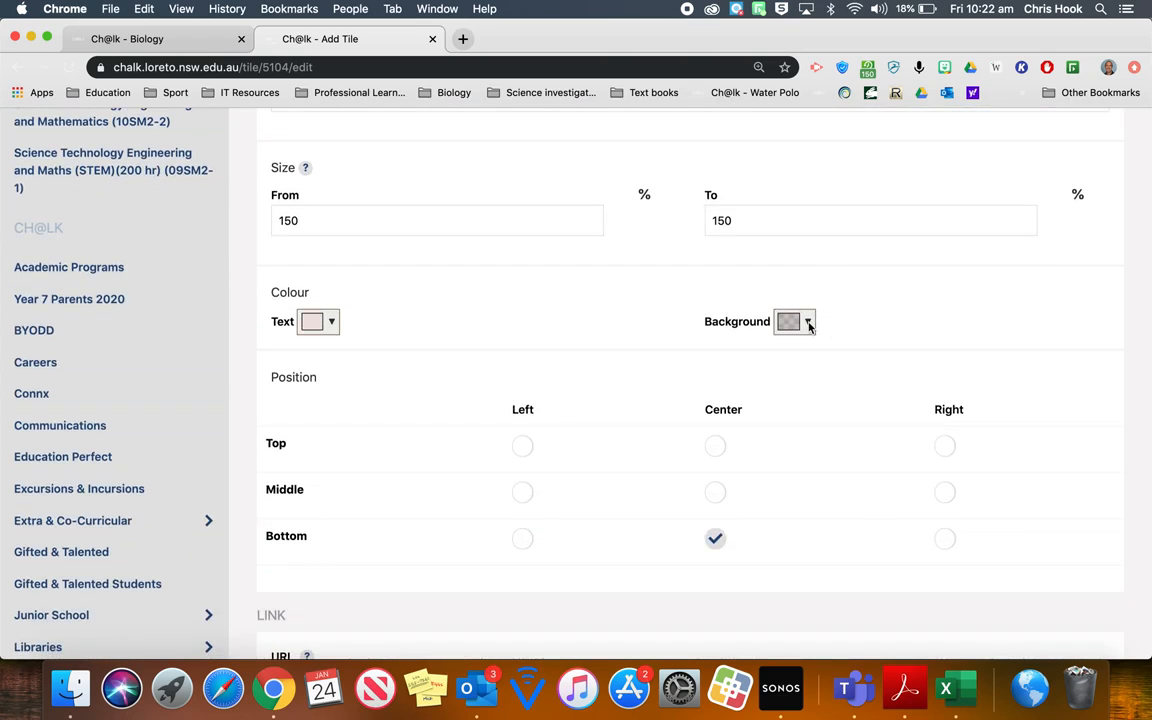
click(809, 324)
drag(870, 482, 892, 483)
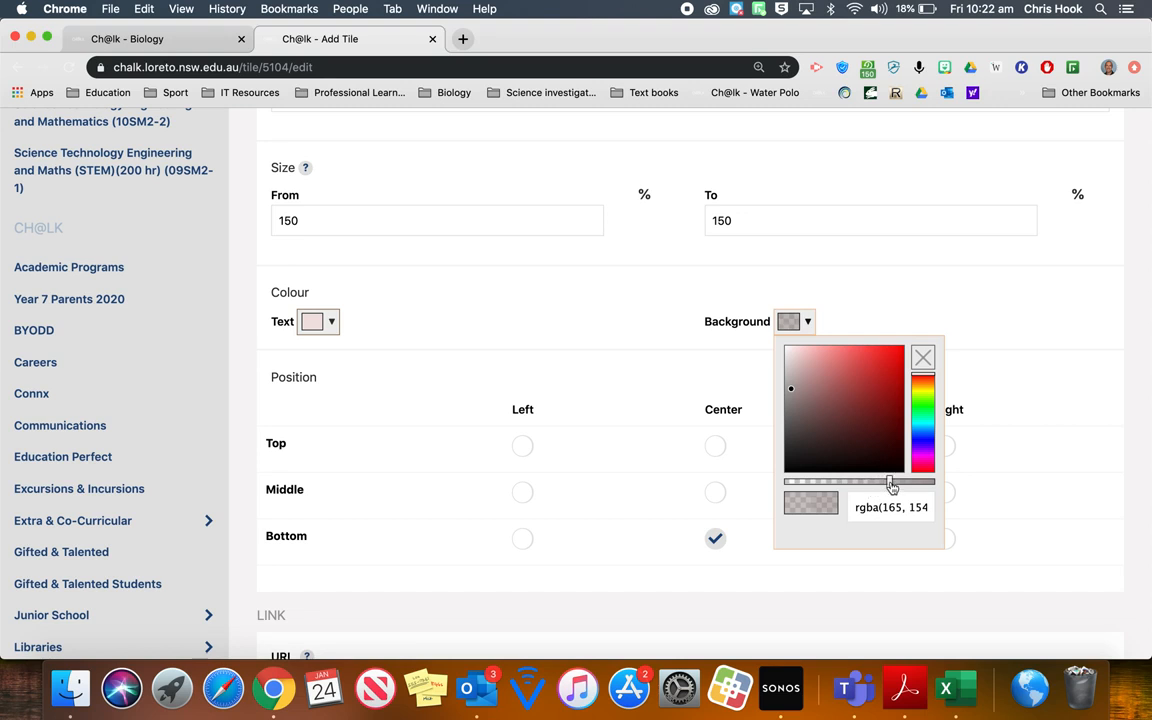
click(880, 284)
scroll(880, 284, down, 5)
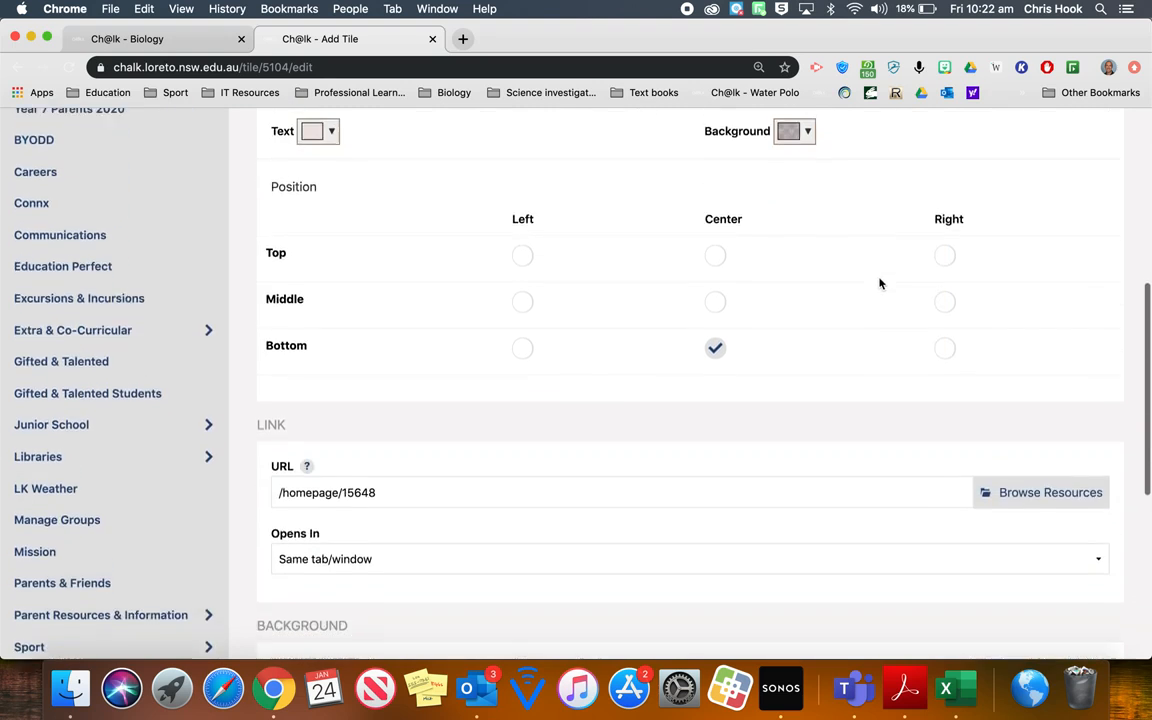
- Browse the resources for the Reefs tile's link and go through SHARED CLASS FILES to Sandbox Pages
click(1066, 489)
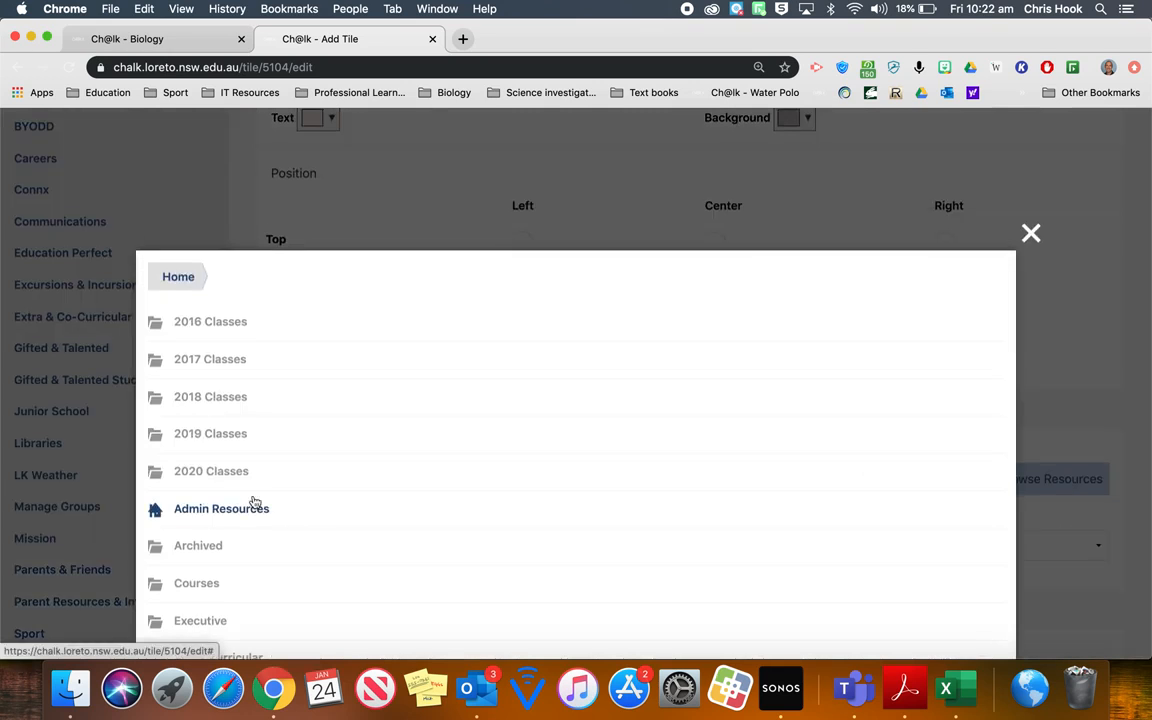
scroll(253, 503, down, 5)
scroll(253, 503, down, 5)
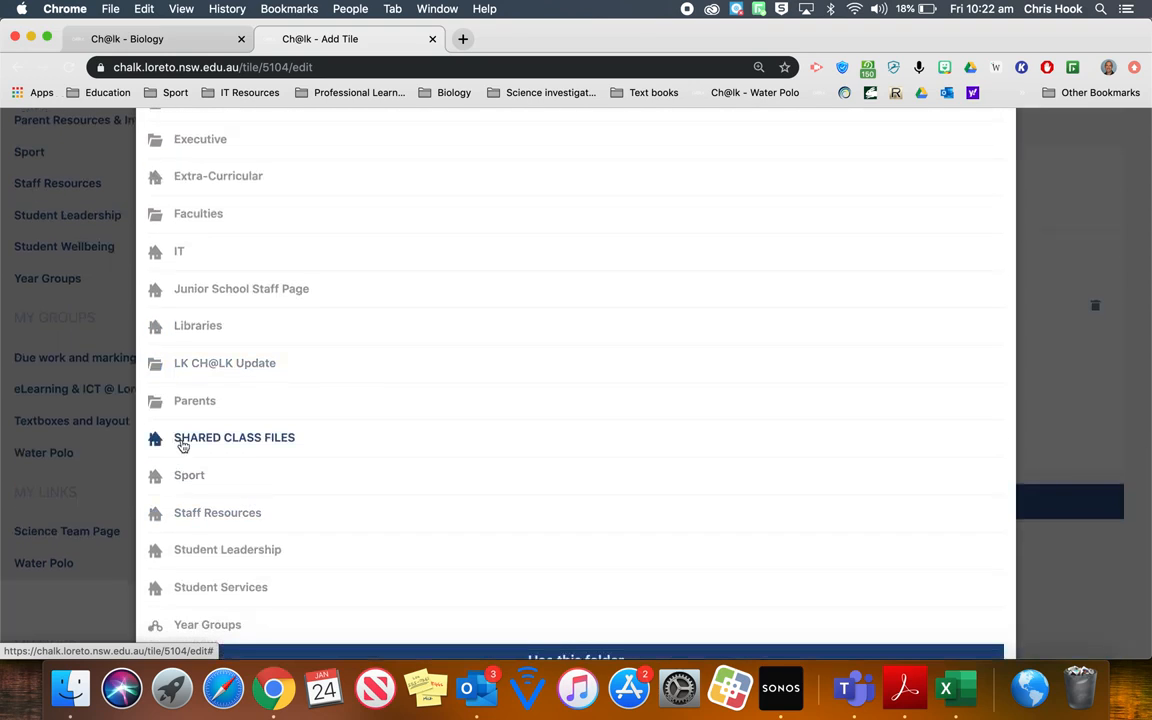
click(183, 440)
scroll(259, 443, down, 3)
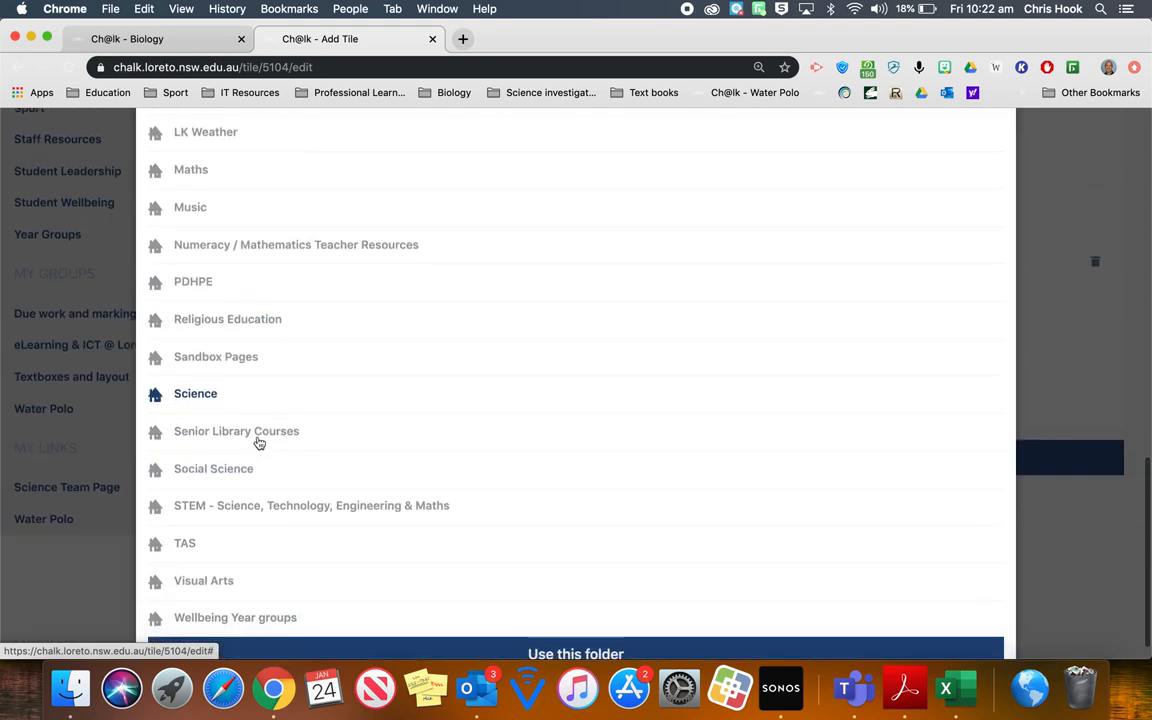
click(199, 331)
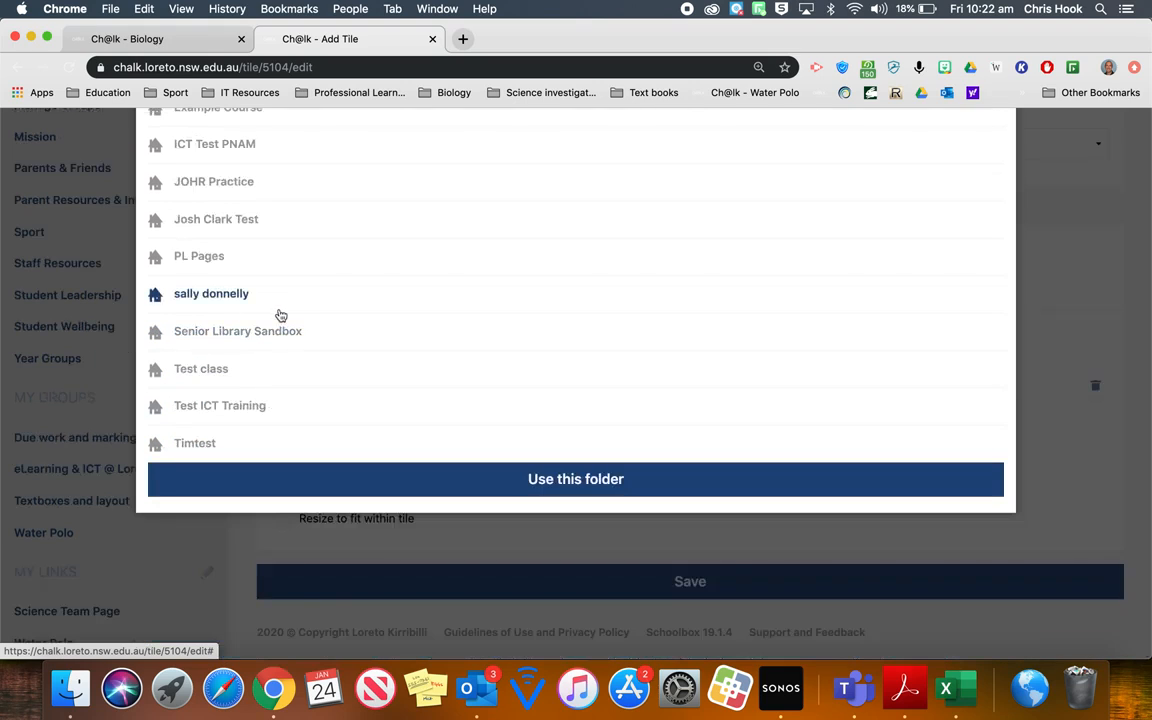
- Go through Example Course to the Example Unit folder and use it as the Reefs tile's link
scroll(270, 357, up, 3)
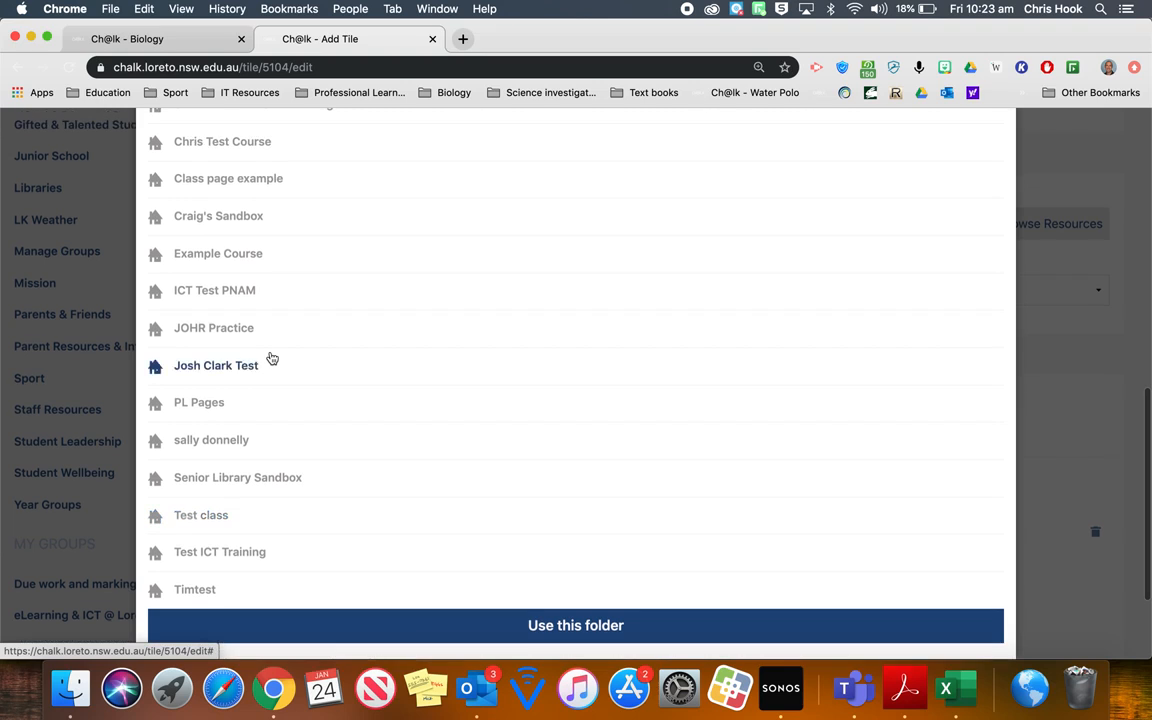
scroll(205, 257, down, 10)
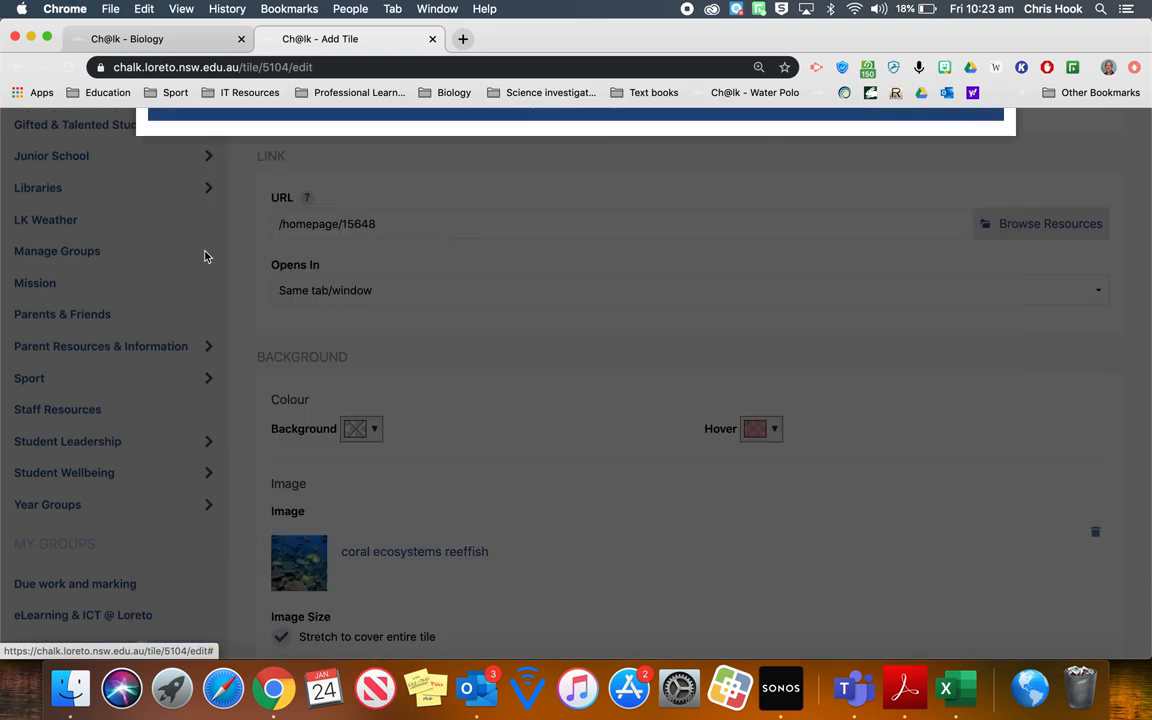
scroll(339, 235, up, 10)
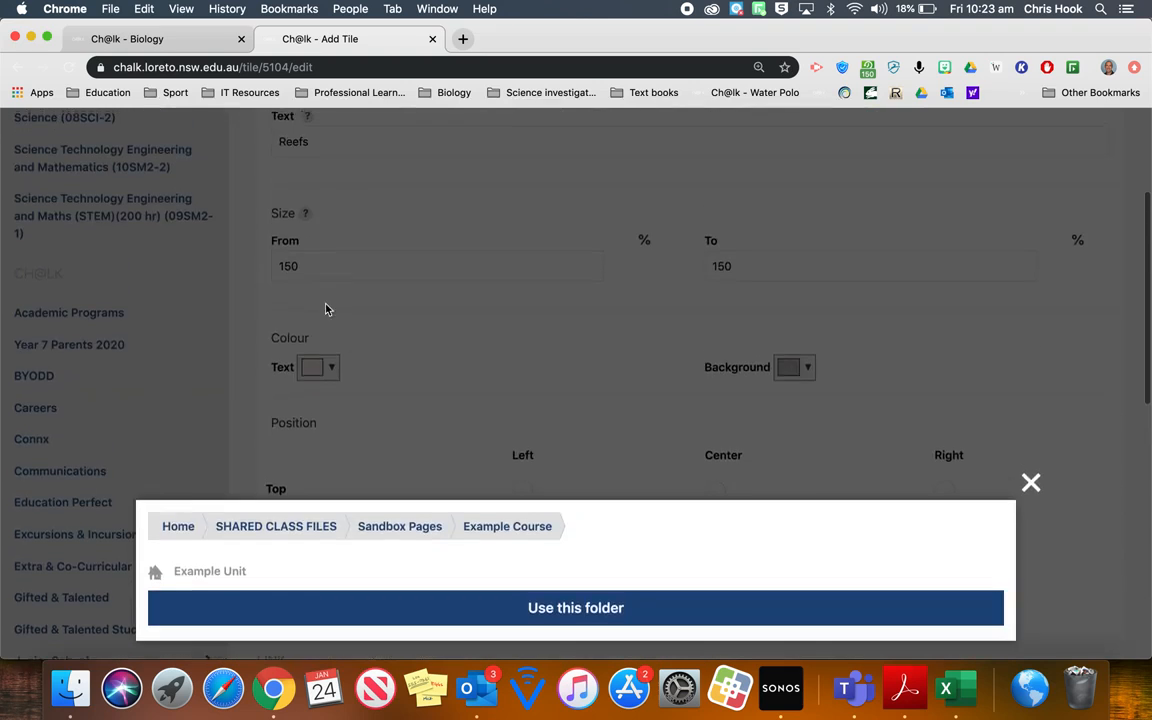
click(231, 571)
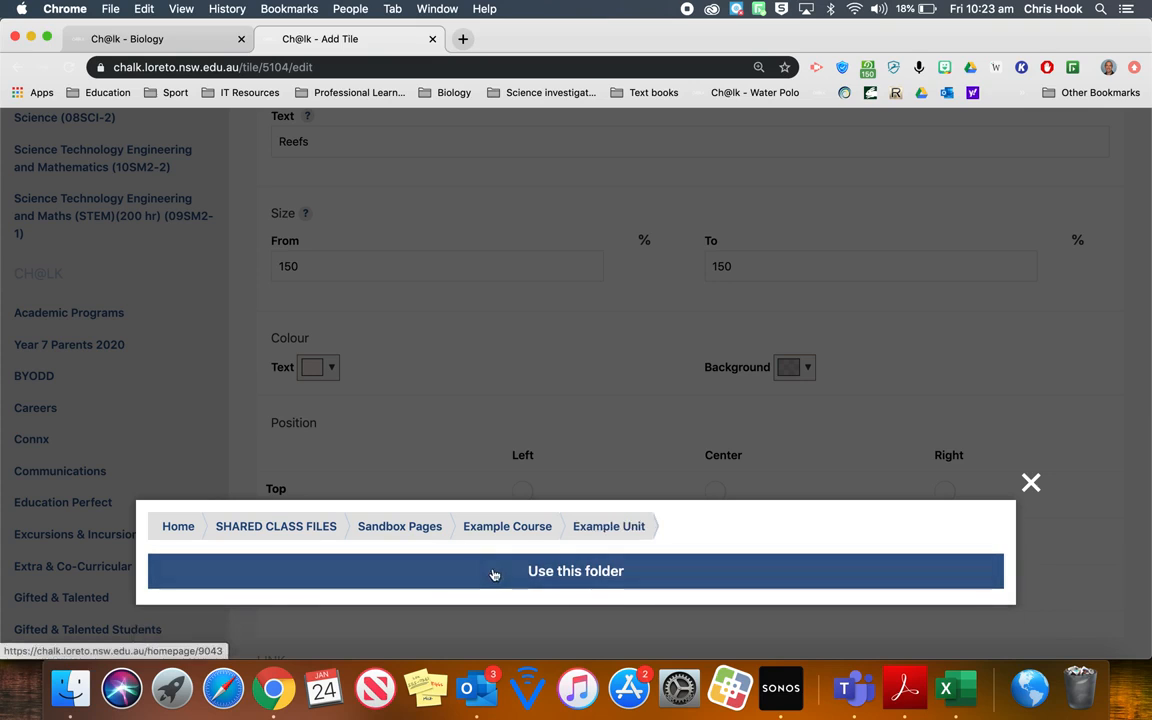
click(551, 577)
- Save the changes to the Reefs tile and save the tile layout
scroll(551, 577, down, 5)
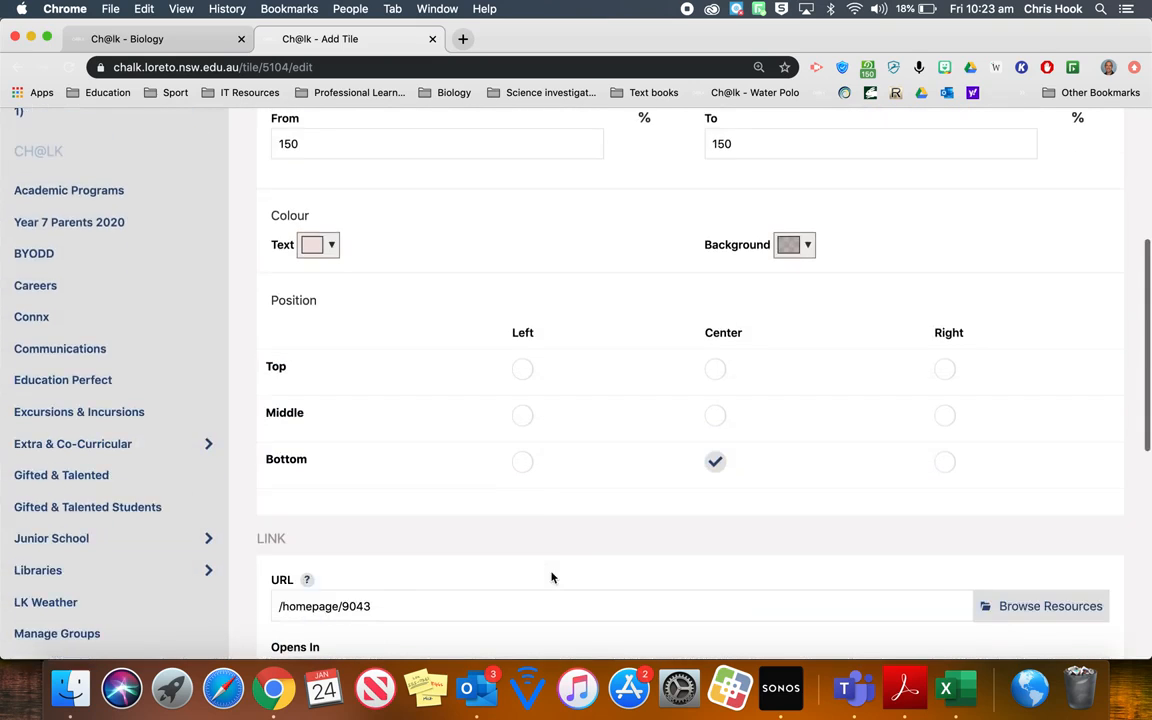
scroll(551, 577, down, 4)
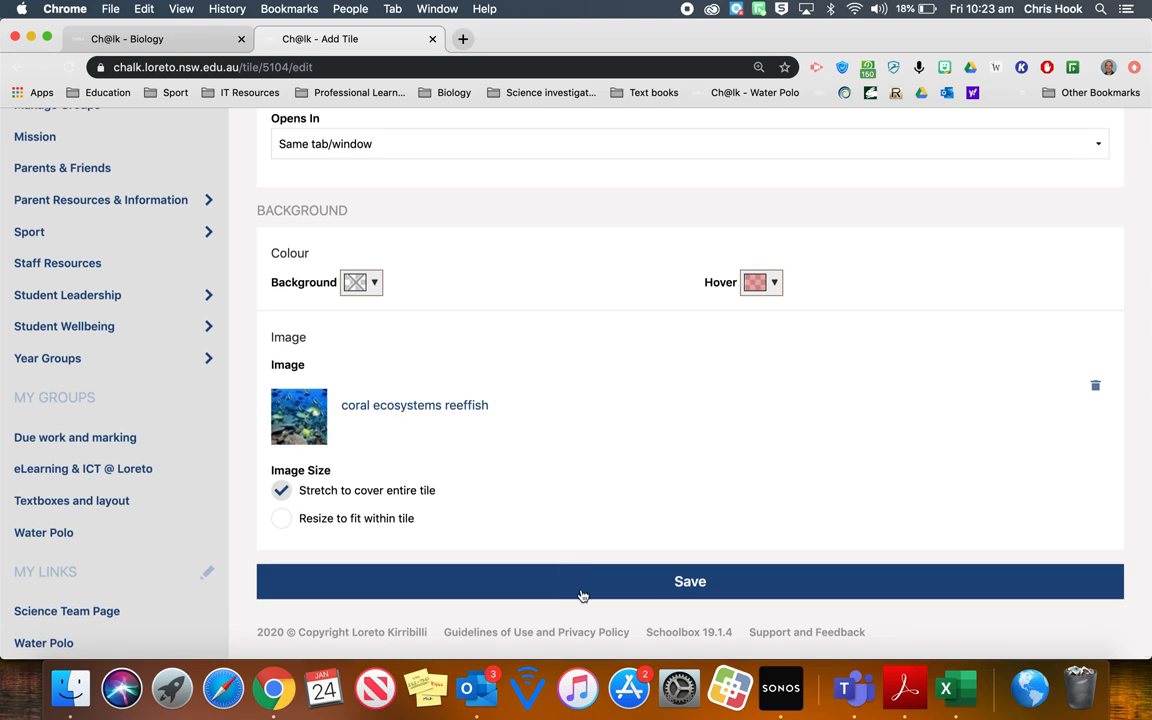
click(581, 594)
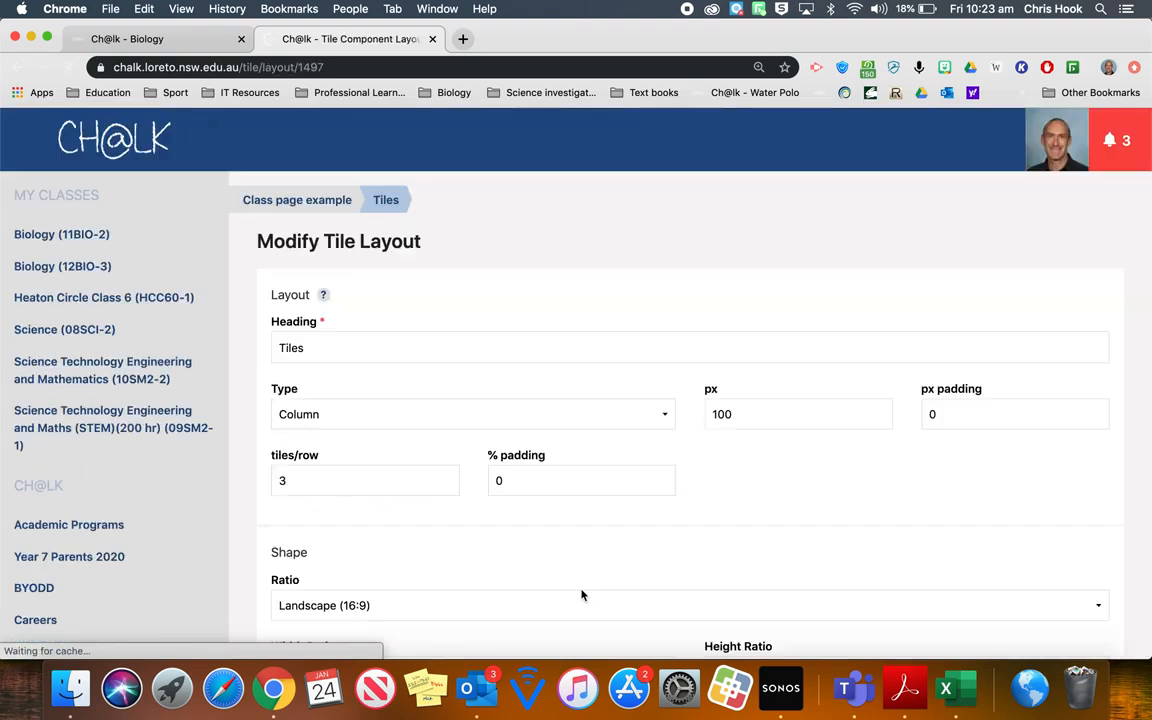
scroll(581, 594, down, 10)
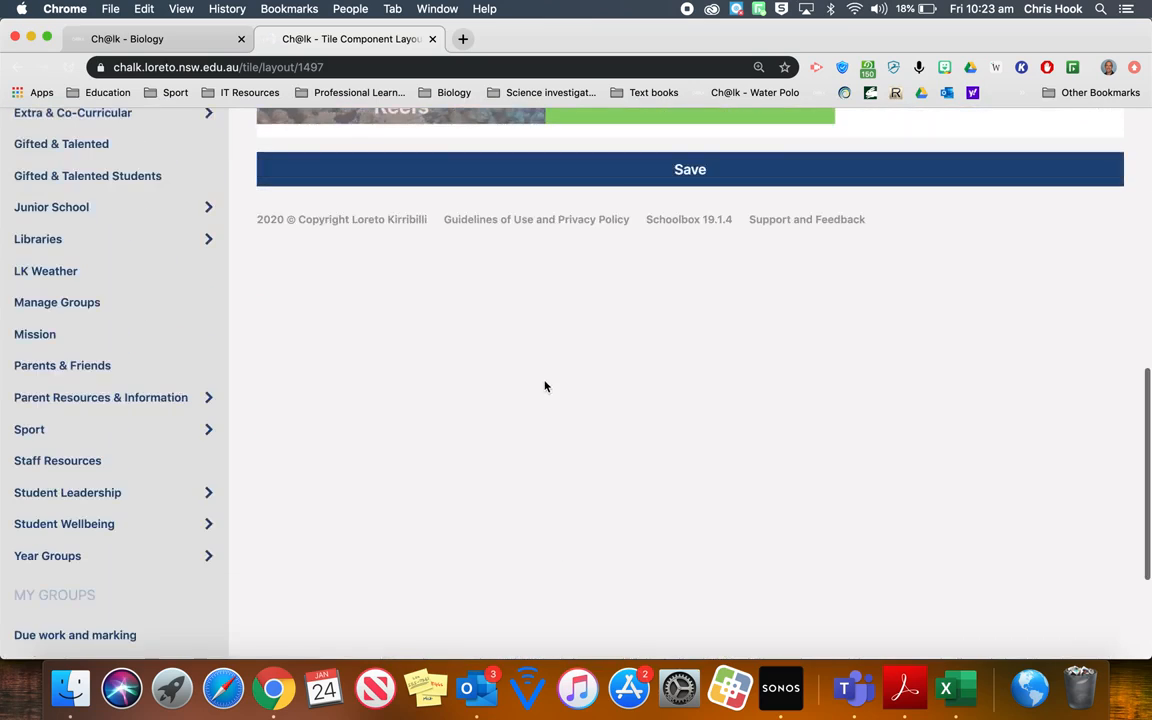
click(620, 169)
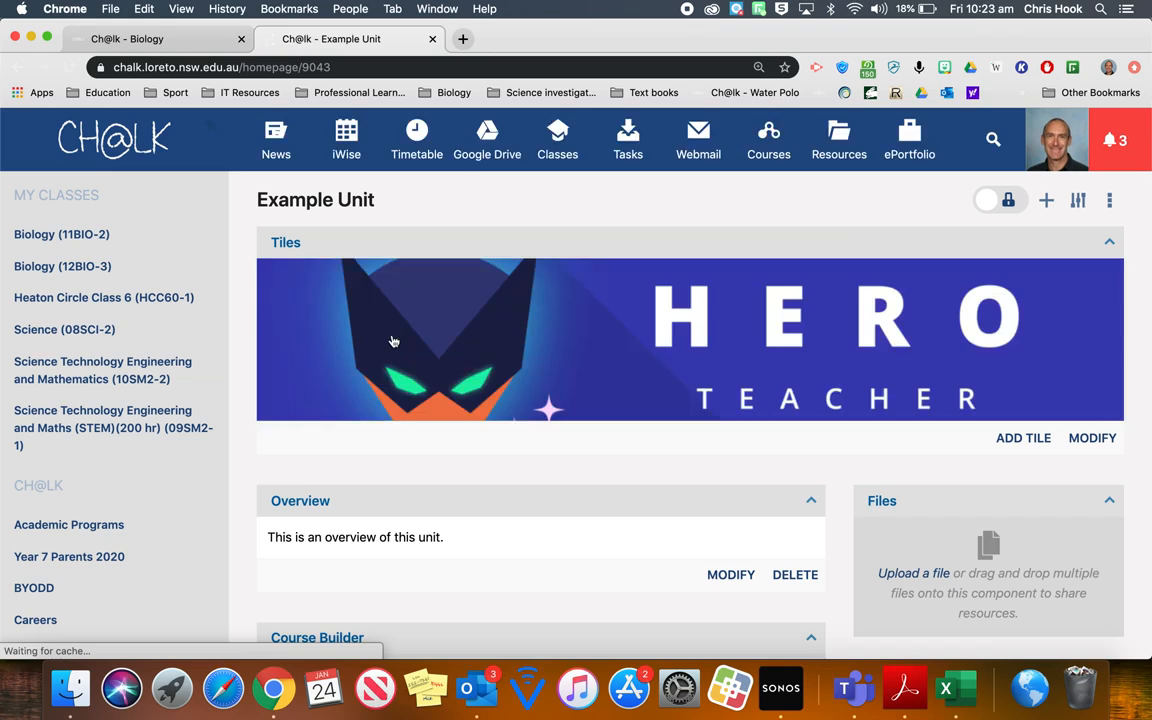
- Test the Reefs tile's link and look over the Example Unit page it opens
scroll(393, 342, down, 5)
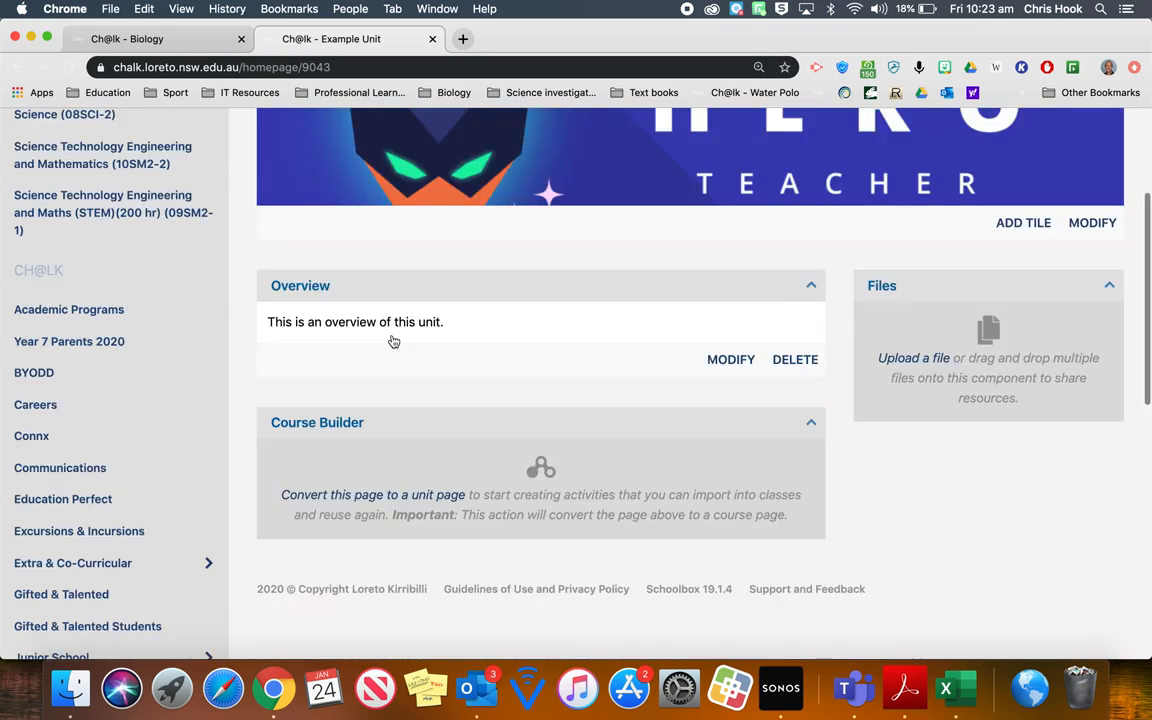
scroll(392, 341, up, 4)
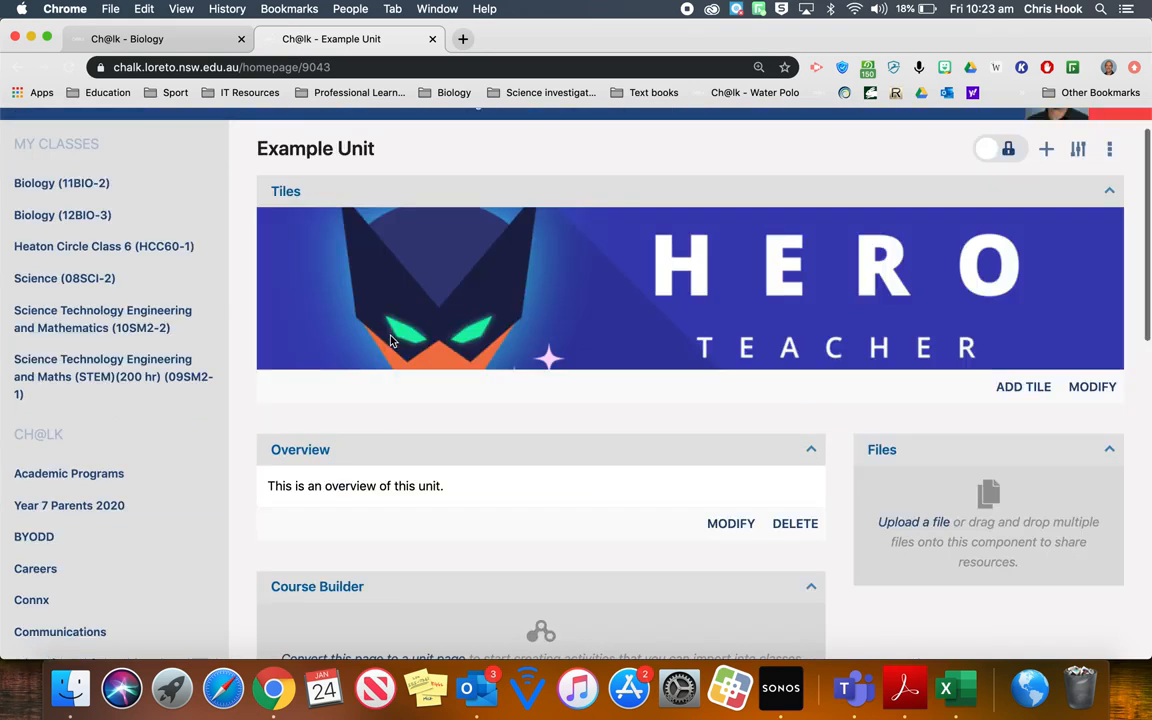